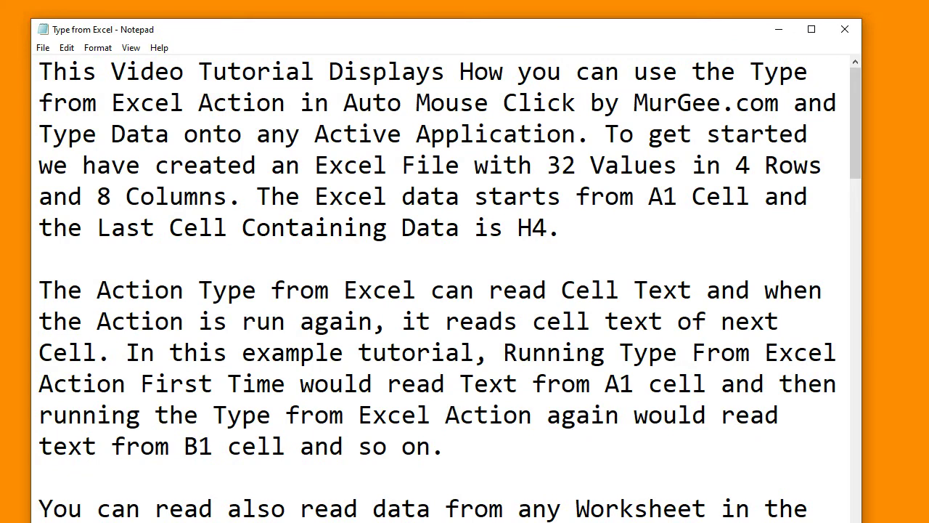
Open the Excel workbook for data entry, examine its data range from A1 to H4, and close it.
drag(355, 522, 356, 515)
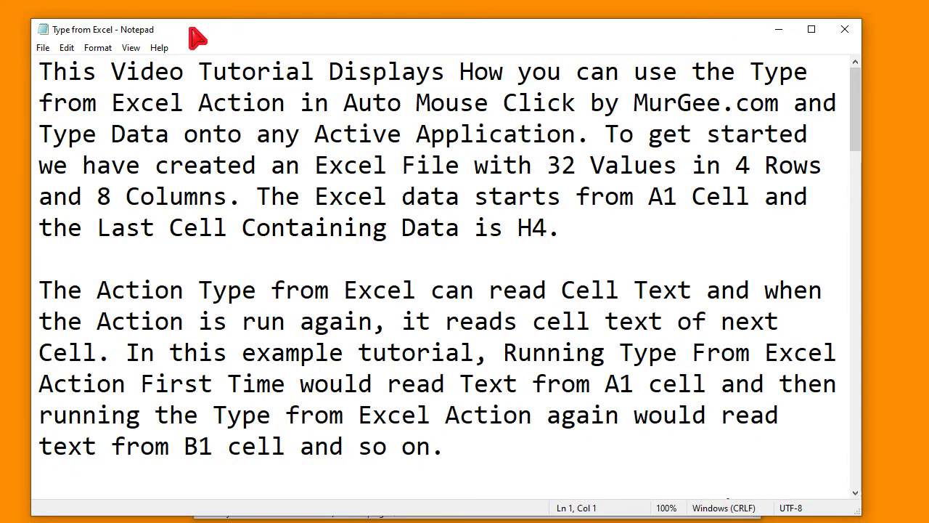
drag(197, 35, 177, 29)
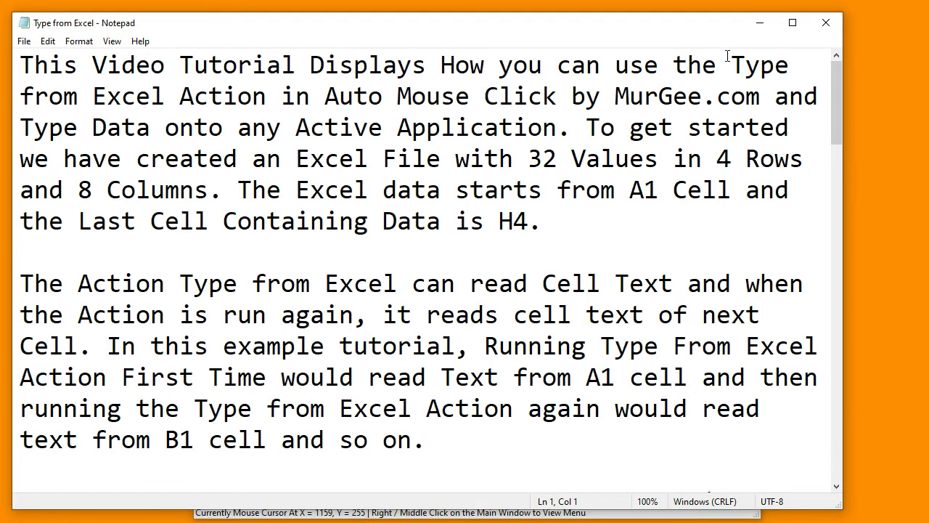
click(760, 22)
click(404, 285)
double_click(406, 291)
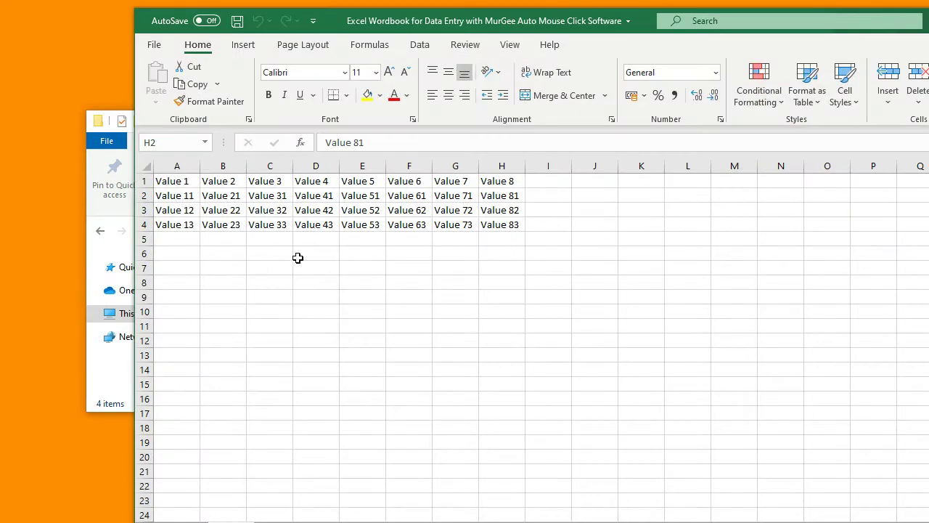
click(171, 180)
click(504, 227)
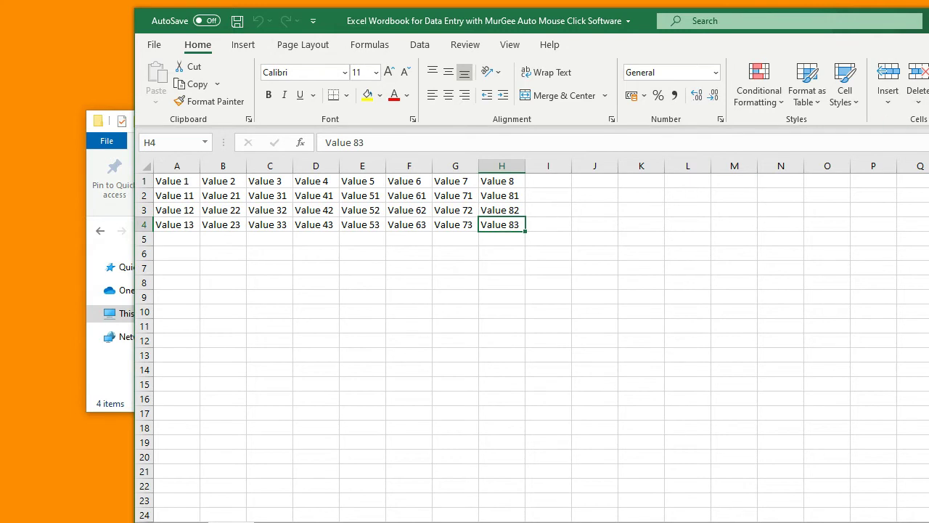
key(alt+F4)
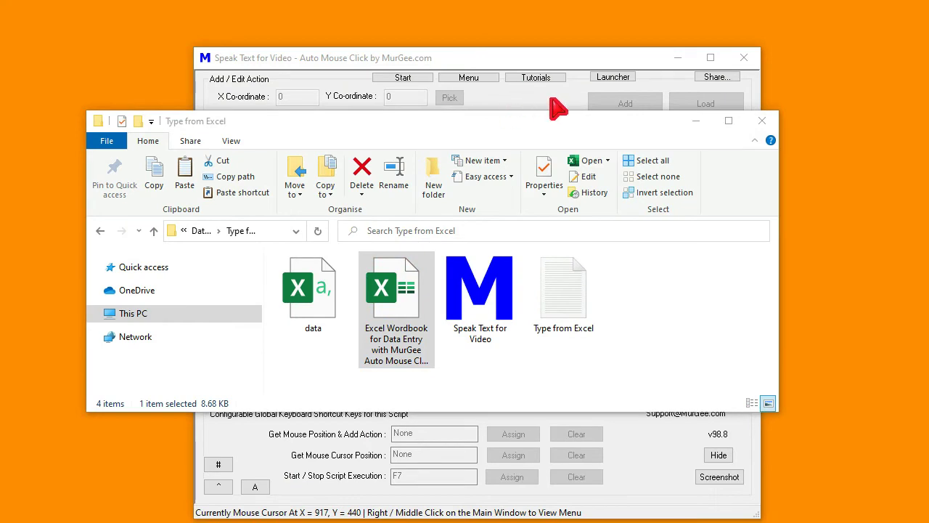
Add a Type from Excel action with a 100 ms delay to the empty Auto Mouse Click script.
key(F7)
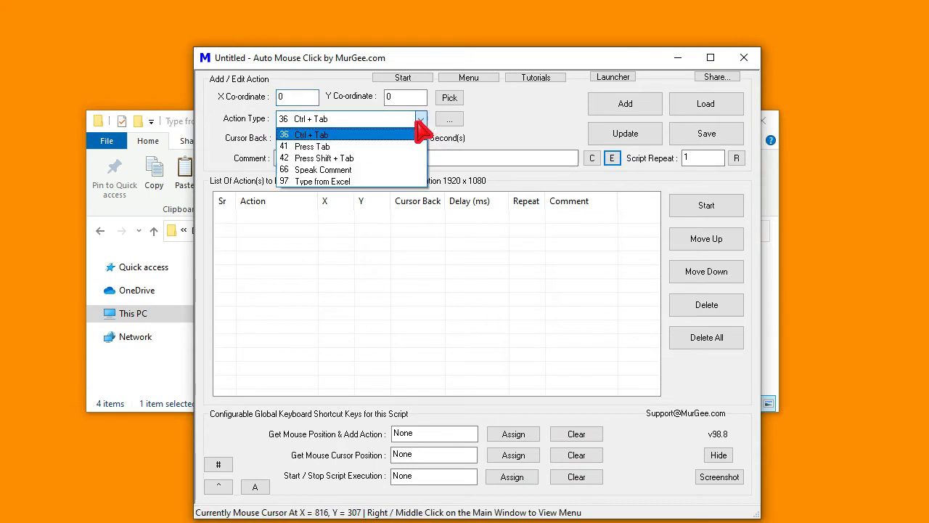
click(421, 181)
click(625, 105)
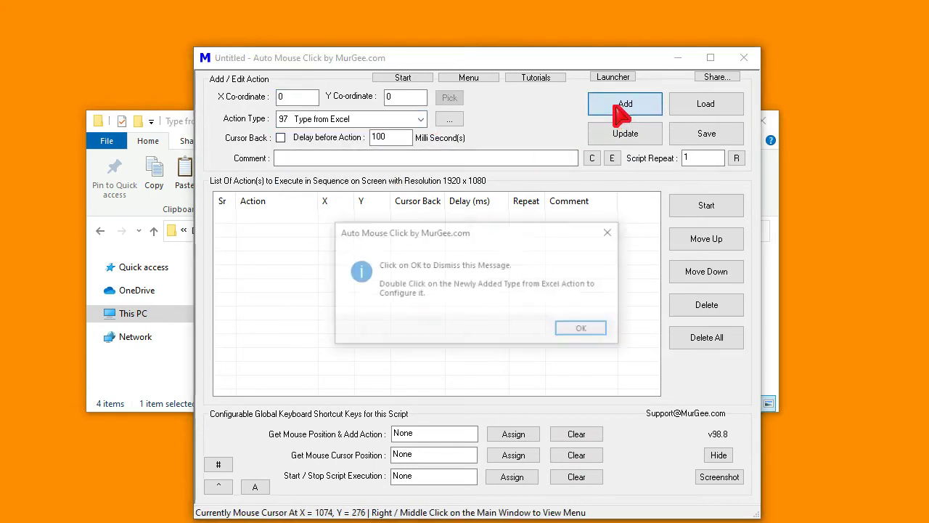
click(578, 339)
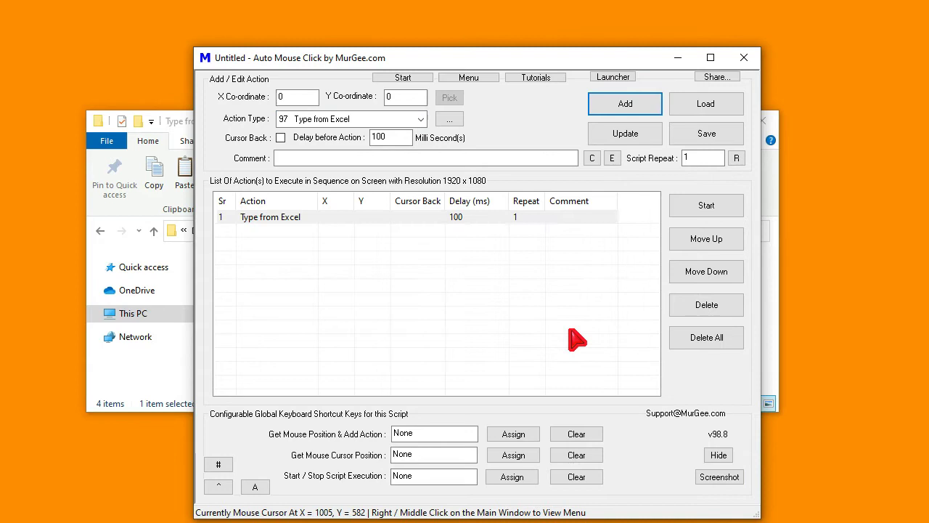
Open the new Type from Excel action's settings and choose the Excel data entry workbook as its source file.
double_click(291, 218)
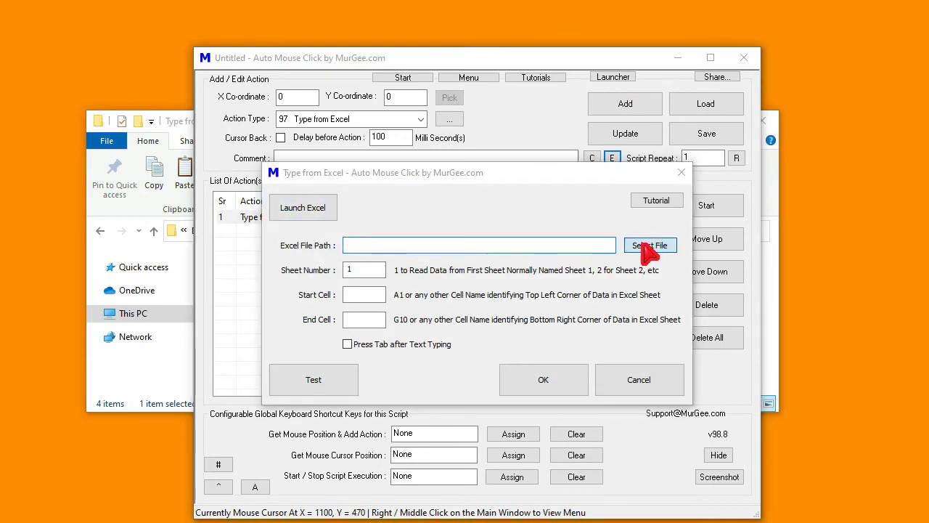
click(648, 246)
click(541, 208)
double_click(540, 209)
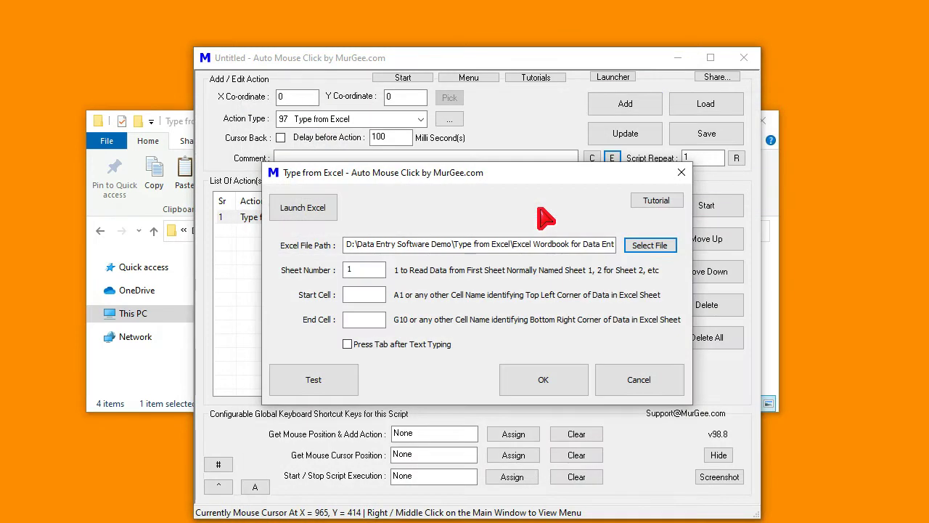
Set the action's Start Cell to A1 and End Cell to H2, and enable Press Tab after Text Typing.
click(370, 294)
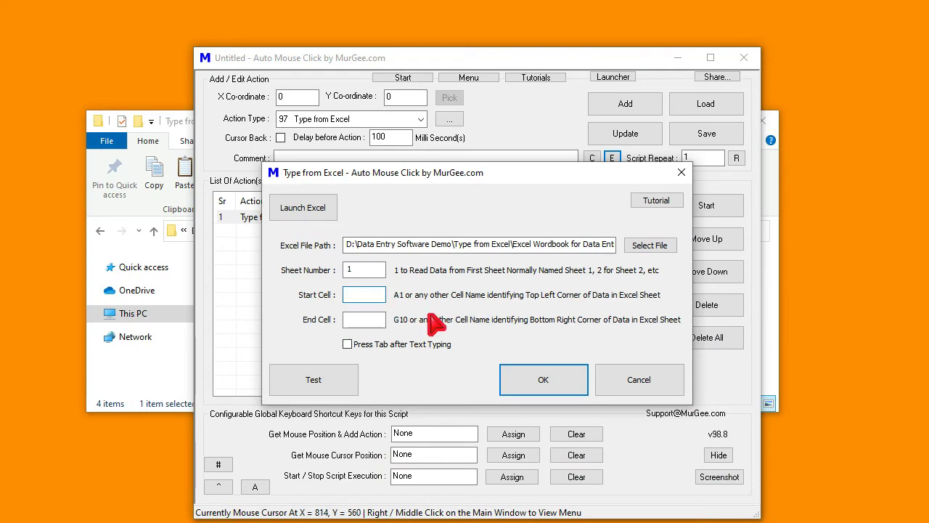
text(A1)
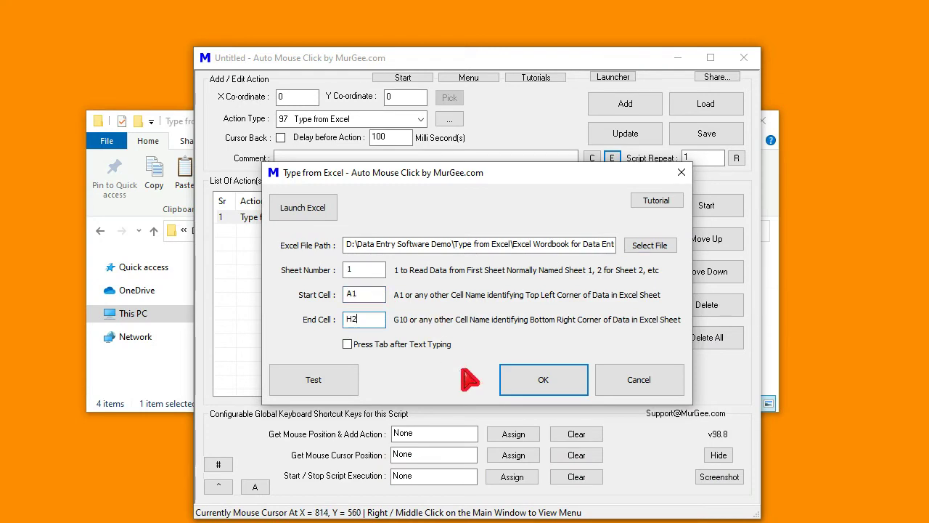
click(422, 345)
double_click(365, 271)
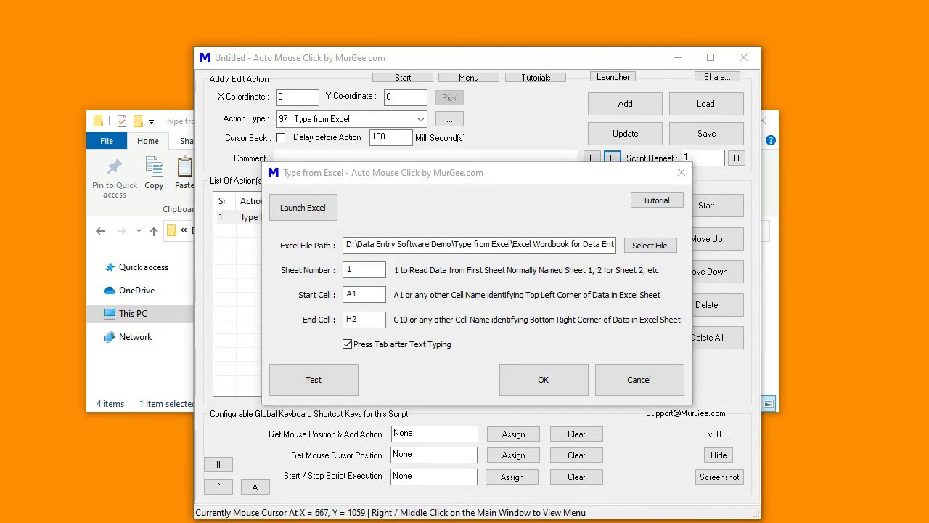
Switch to the Notepad notes and read the parts about worksheet numbers, the Auto Mouse Click web address and Database Typer.
key(alt+Tab)
scroll(482, 419, down, 4)
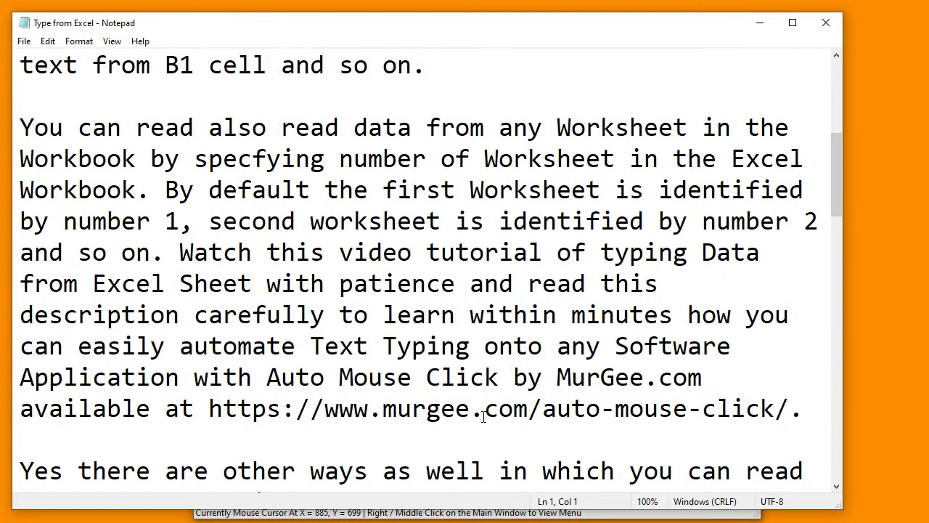
drag(789, 415, 205, 420)
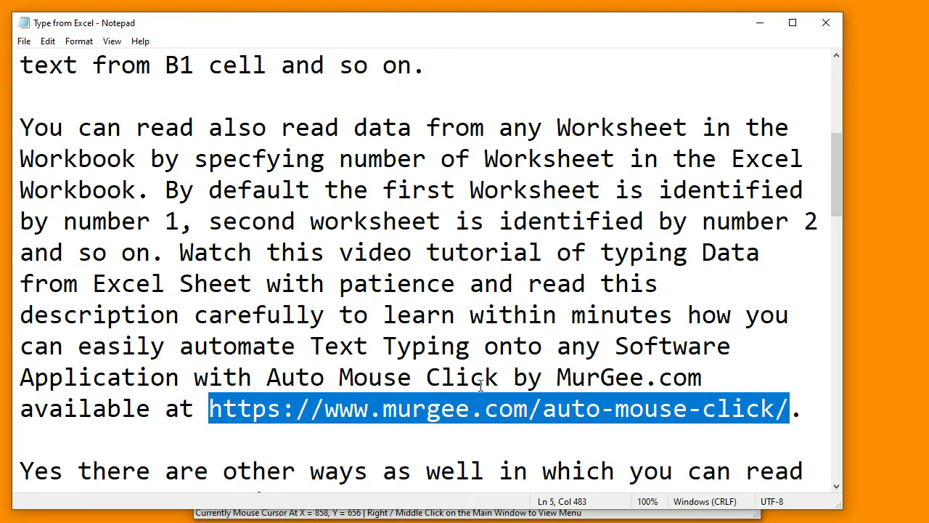
scroll(480, 385, down, 3)
scroll(479, 385, down, 1)
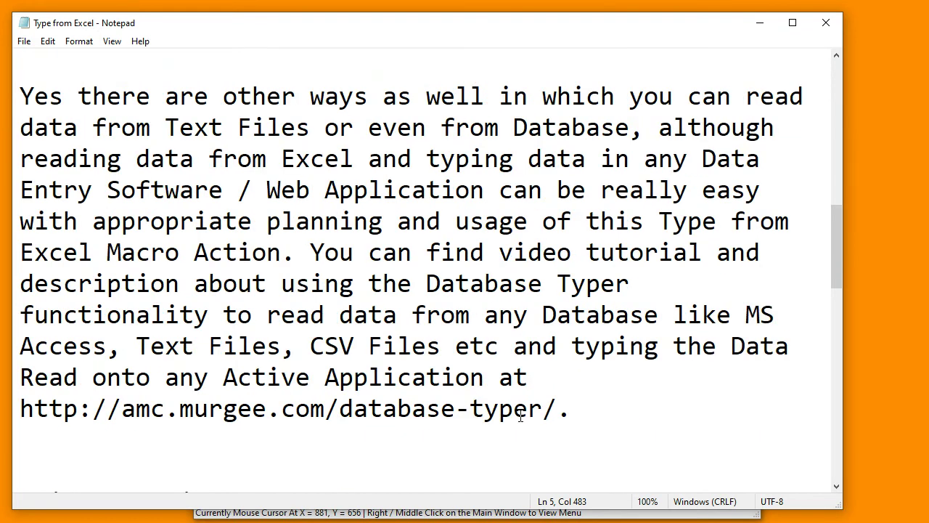
drag(586, 417, 19, 94)
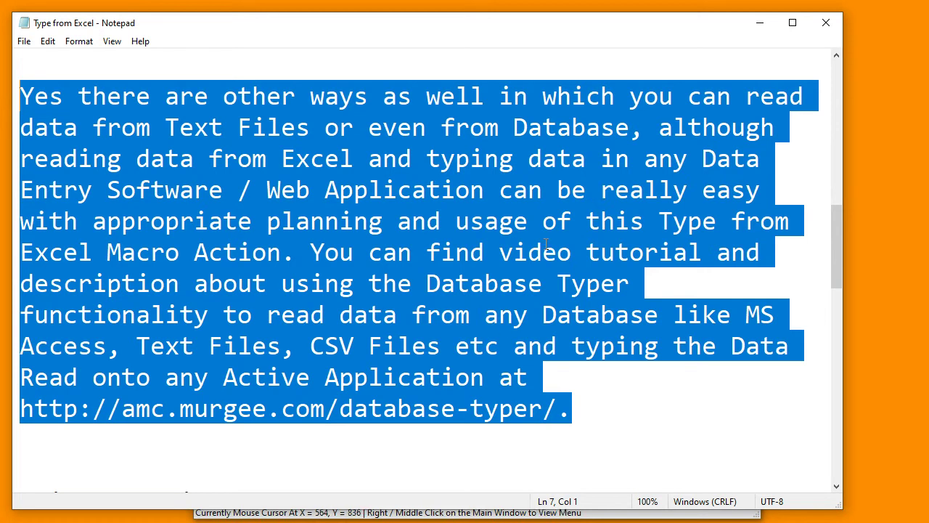
click(761, 21)
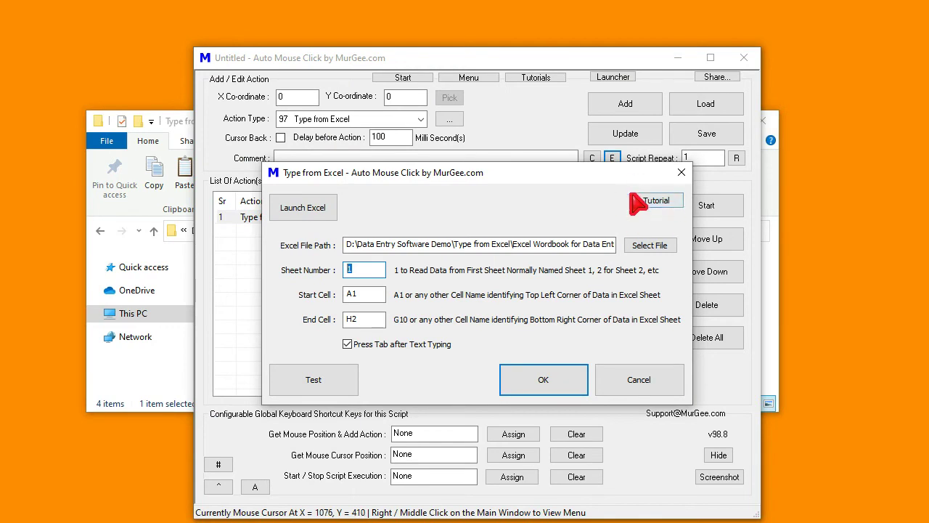
Confirm the Type from Excel settings and inspect the Type From Database entry in the list of selectable actions.
click(543, 379)
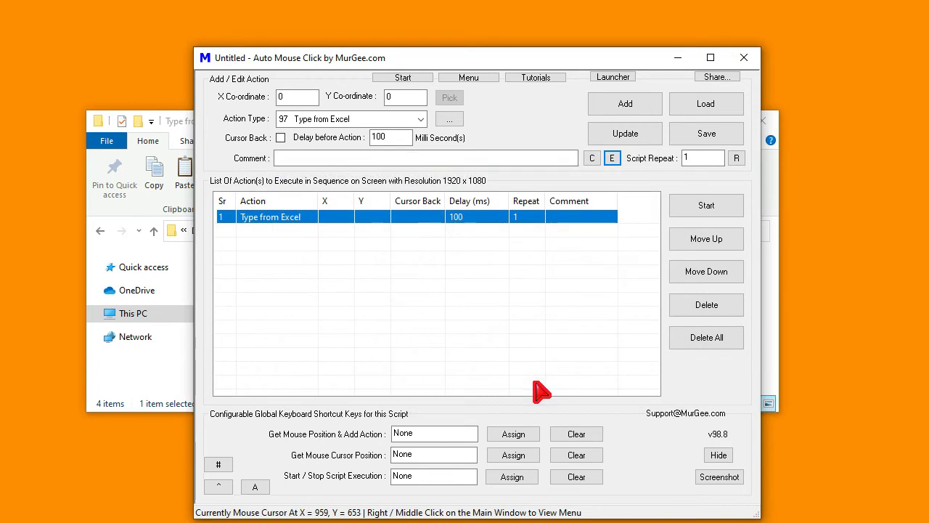
click(449, 123)
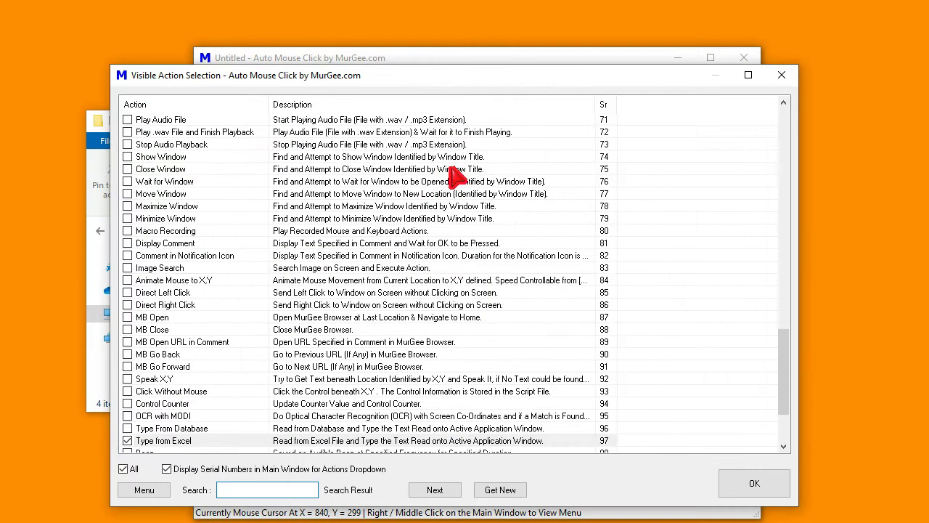
click(192, 430)
drag(596, 103, 676, 116)
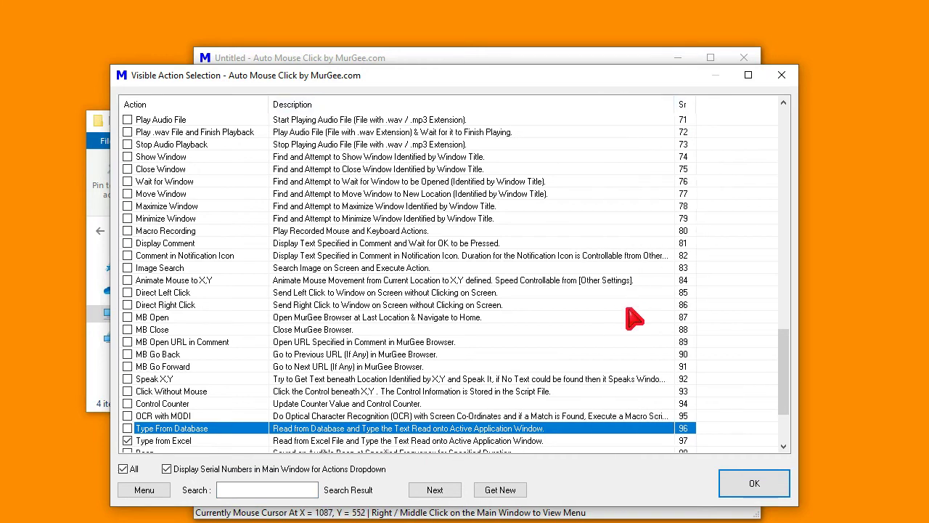
click(781, 75)
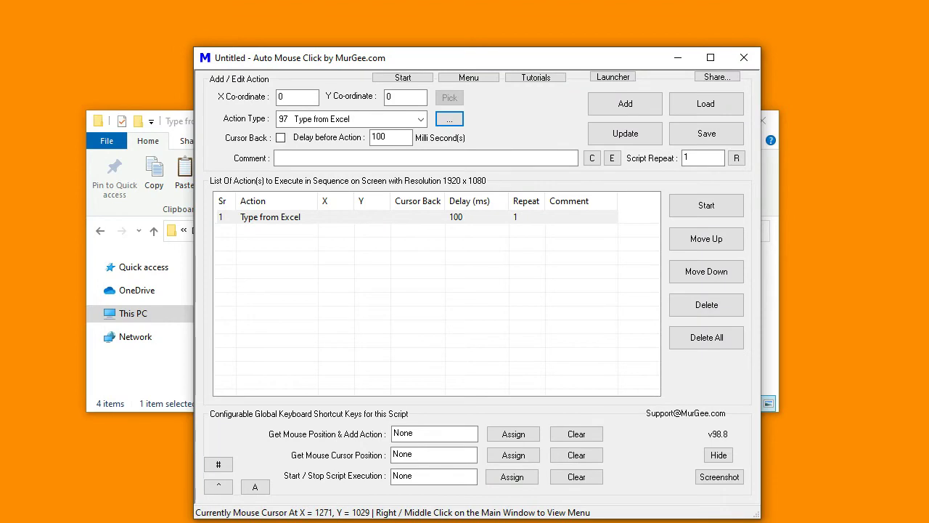
Open the Data Entry Software form and examine Fields 1 to 16 under Personal and Fields 17 to 32 under Work.
key(Return)
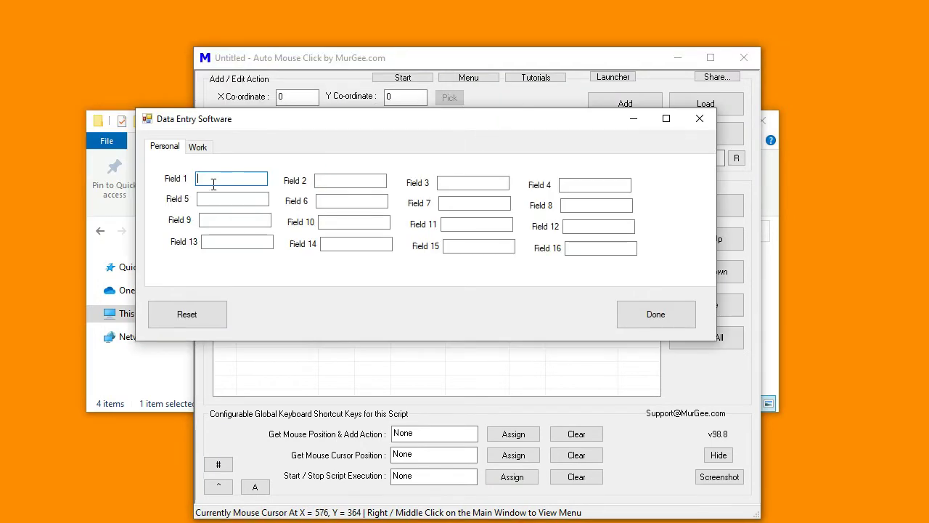
click(582, 250)
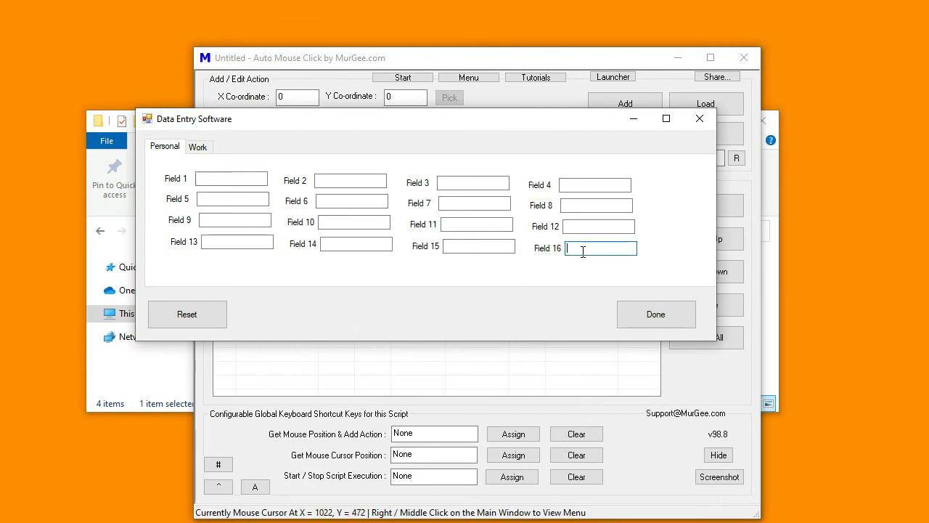
click(198, 147)
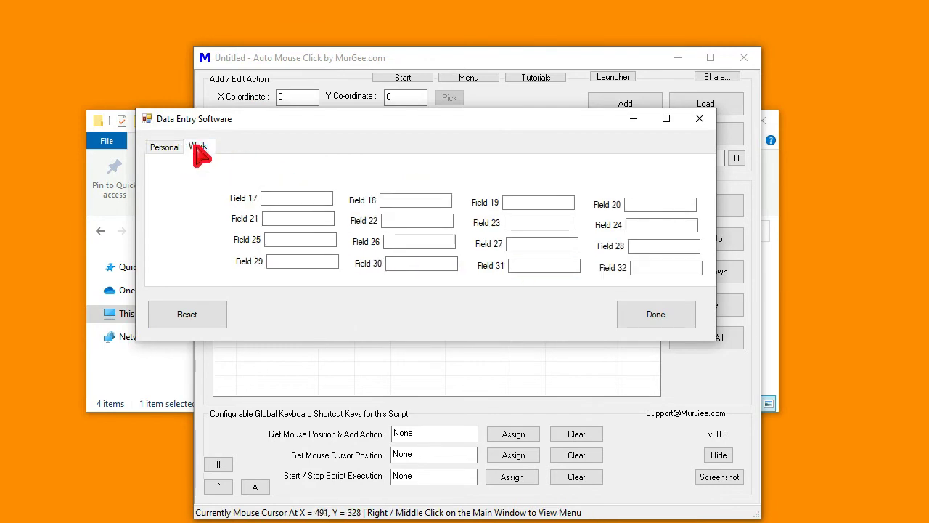
click(648, 269)
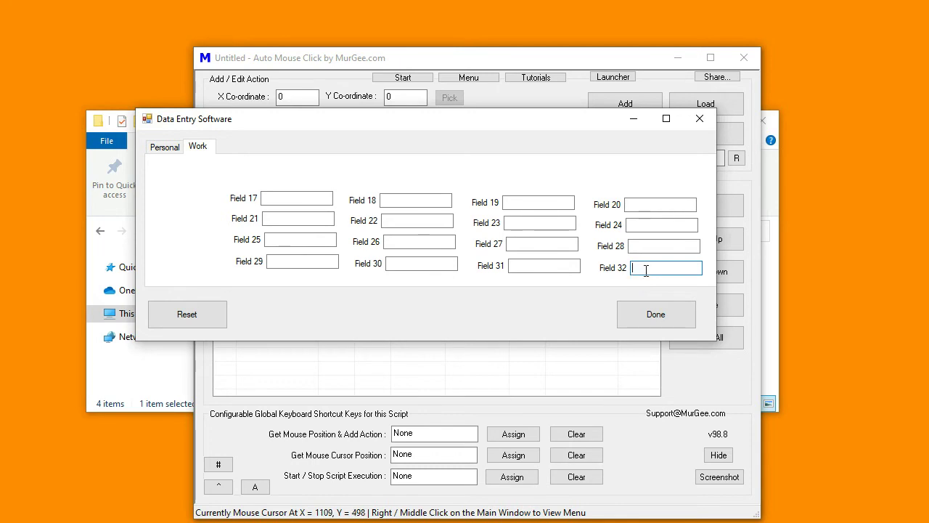
key(ctrl+Tab)
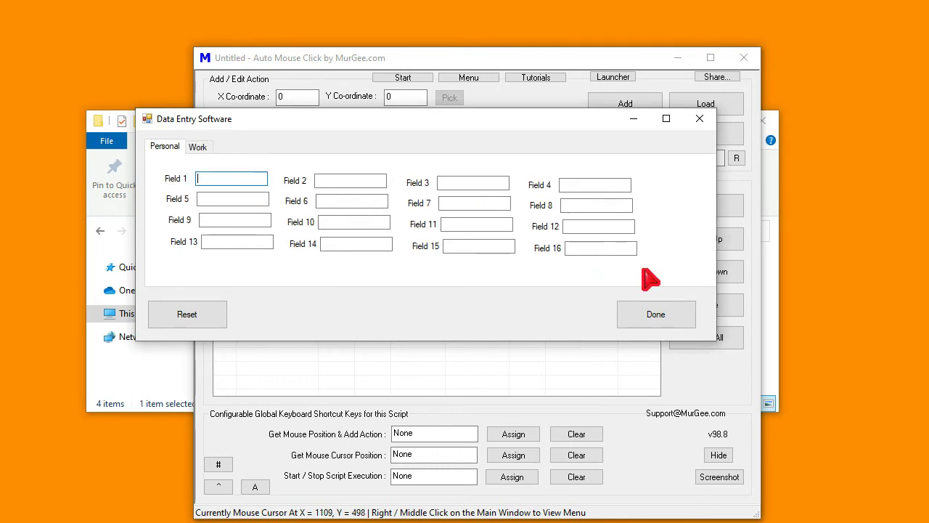
key(ctrl+Tab)
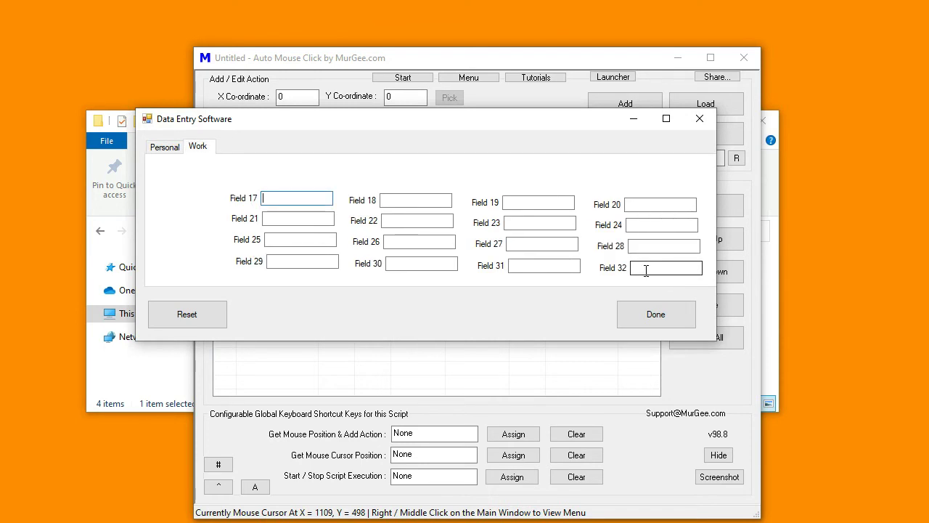
key(ctrl+Tab)
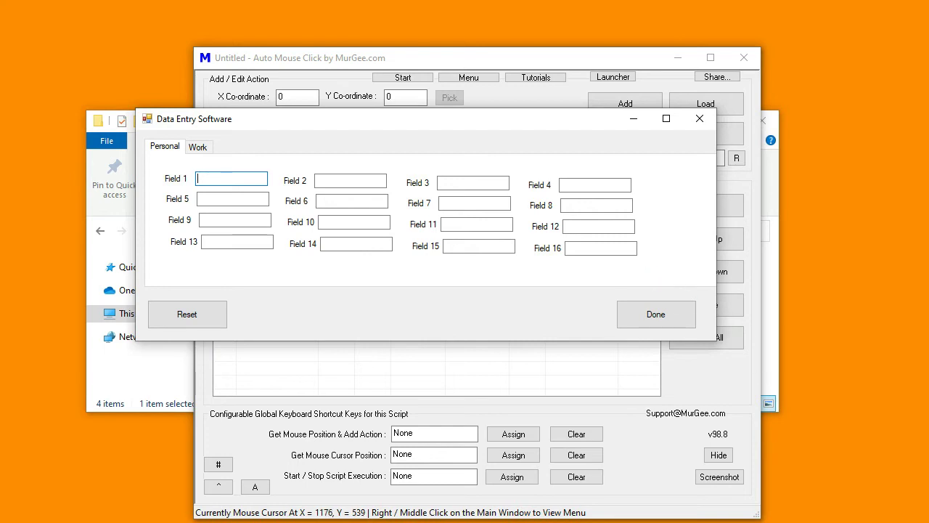
Return to the script, reopen the Type from Excel action's settings, check the cell range and confirm the dialog.
click(531, 400)
double_click(299, 217)
key(Tab)
key(Tab)
key(Tab)
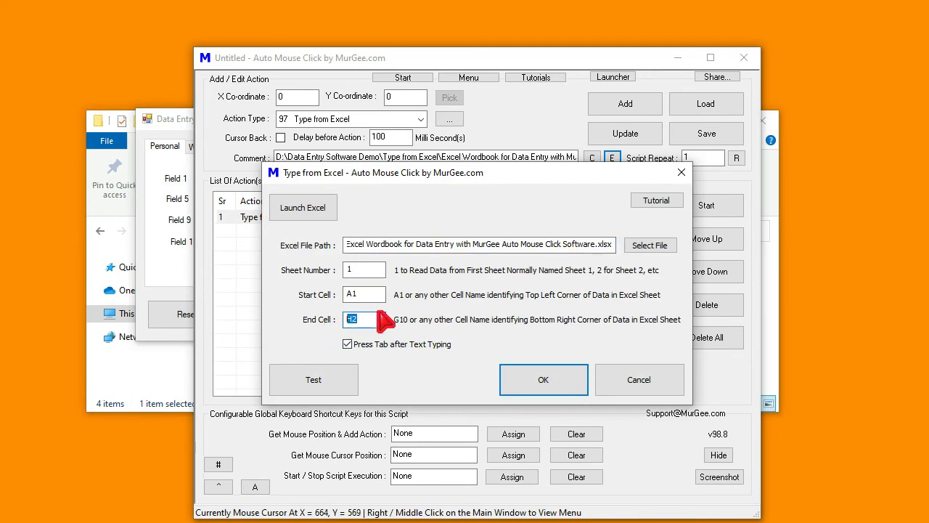
click(522, 390)
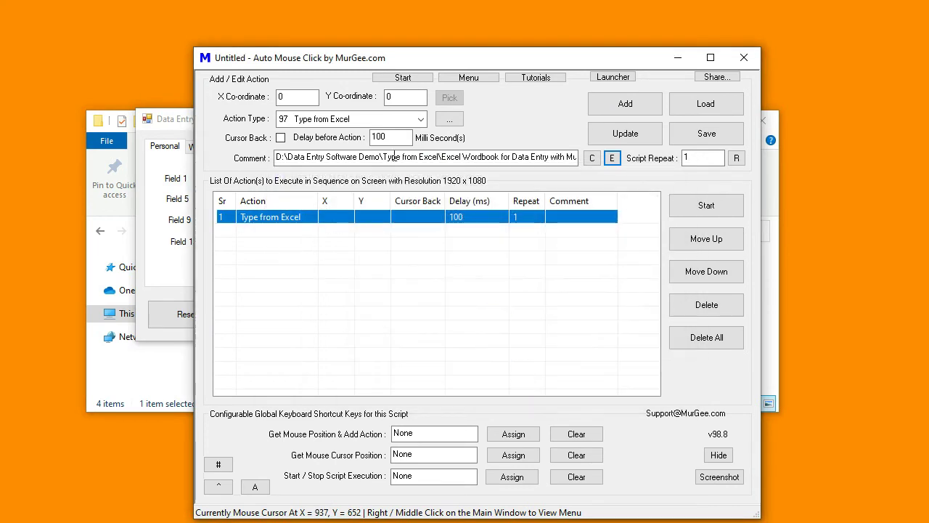
Set the repeat count of the Type from Excel action to 16.
click(414, 121)
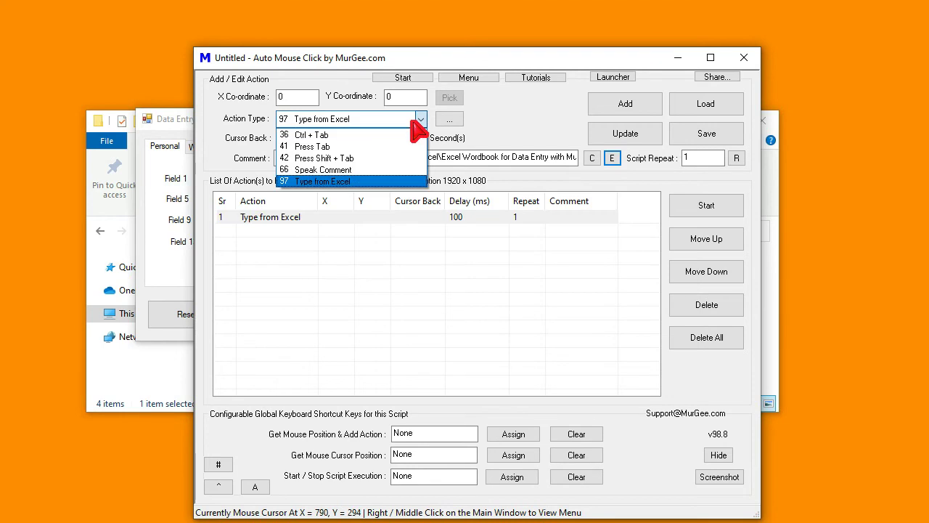
click(374, 158)
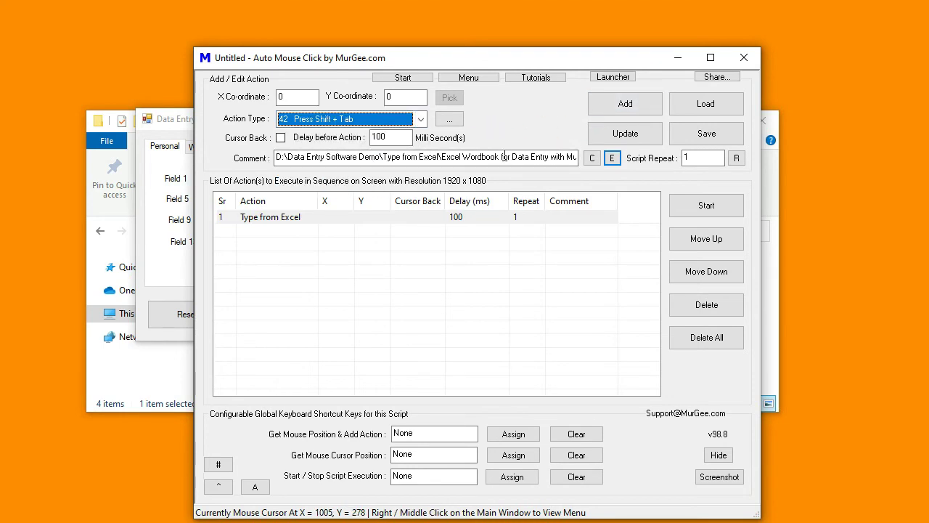
click(514, 218)
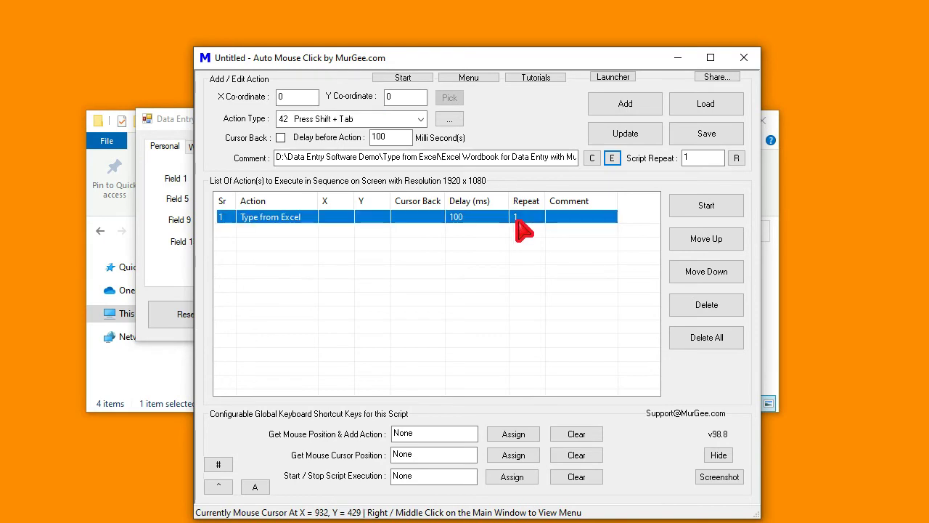
click(612, 158)
double_click(341, 227)
text(16)
key(Return)
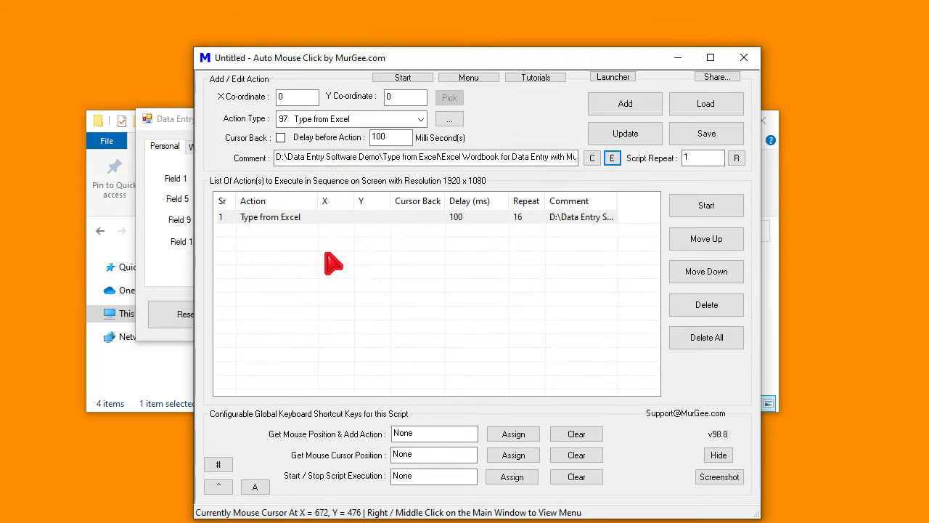
Add a Press Shift + Tab action and a Ctrl + Tab action to the script after the Type from Excel action.
click(383, 119)
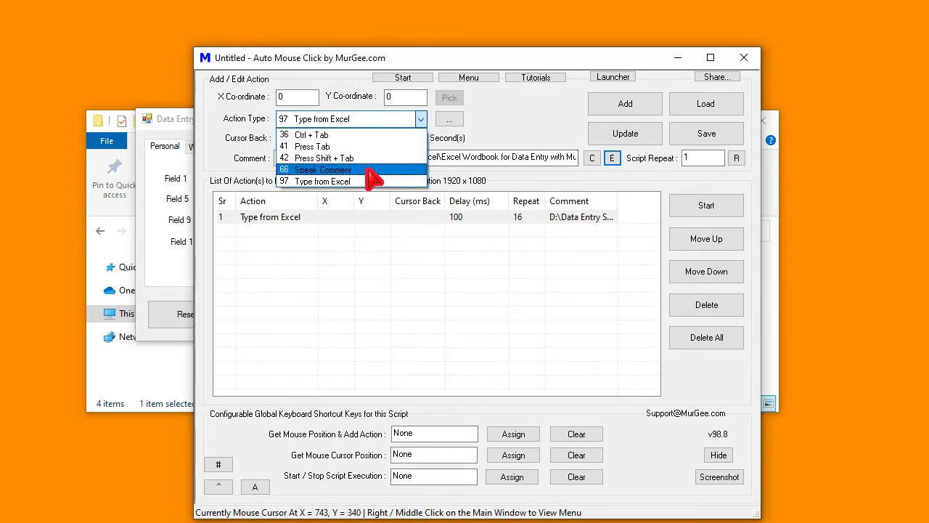
click(373, 161)
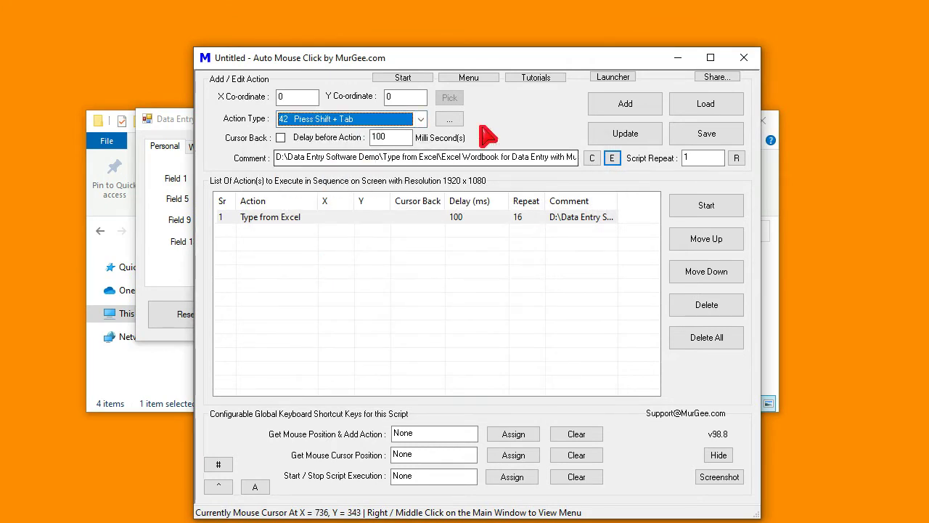
click(603, 108)
click(410, 123)
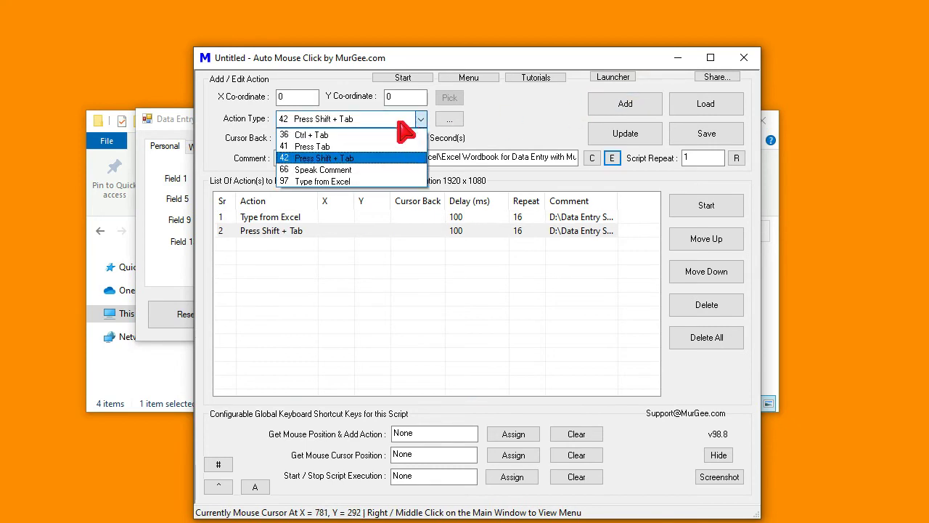
click(348, 133)
click(595, 108)
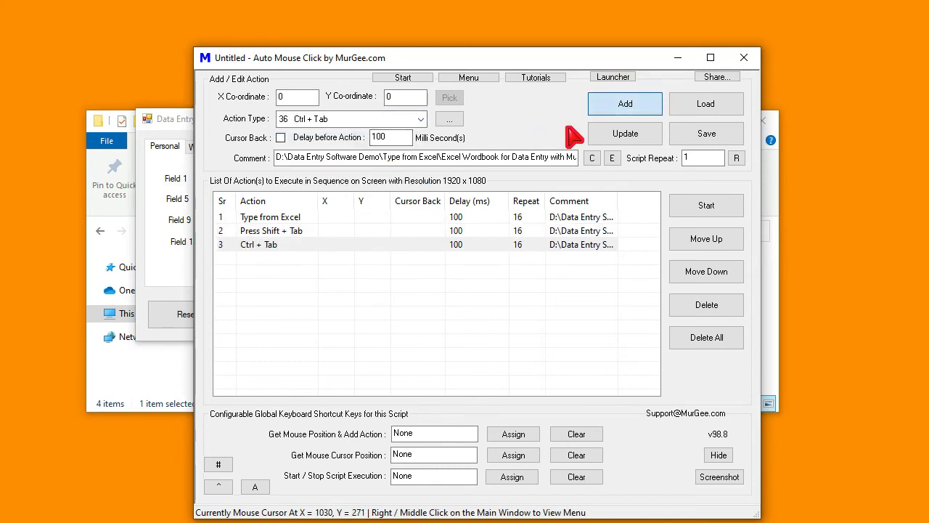
Set the repeat count of the Press Shift + Tab action to 1.
click(518, 231)
click(610, 159)
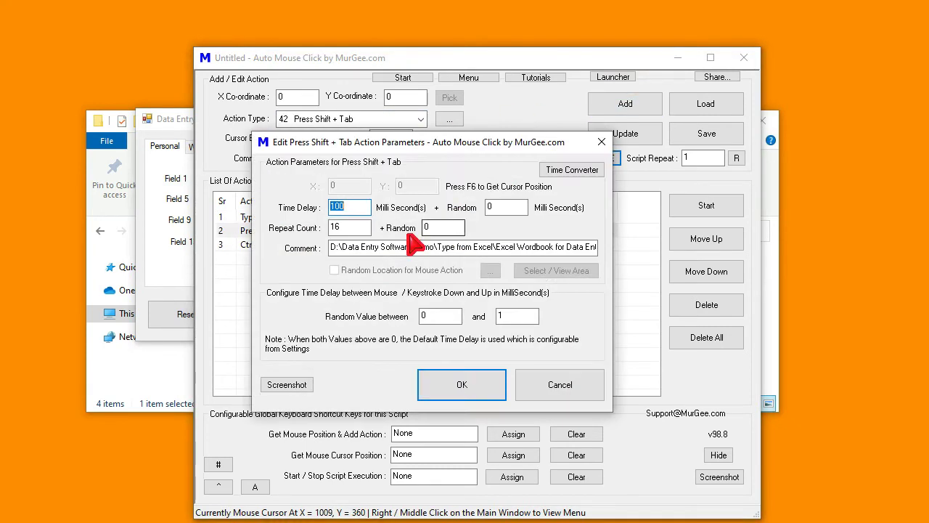
click(367, 227)
key(BackSpace)
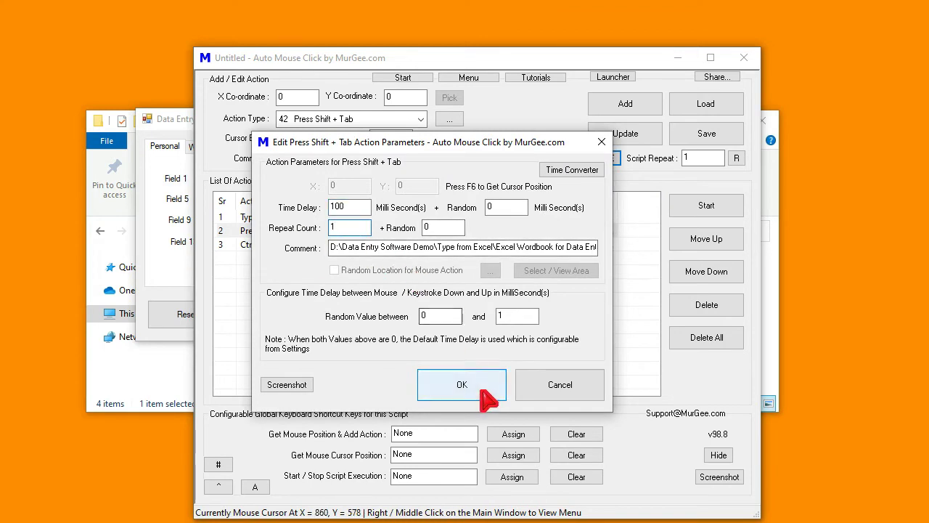
click(440, 386)
Clear the comment of the Press Shift + Tab action and update it in the list.
click(584, 244)
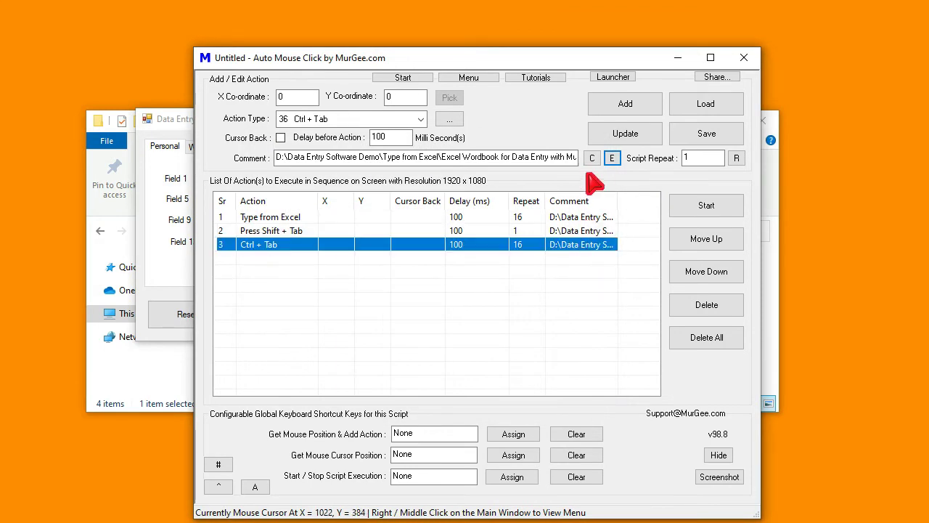
click(588, 230)
click(591, 158)
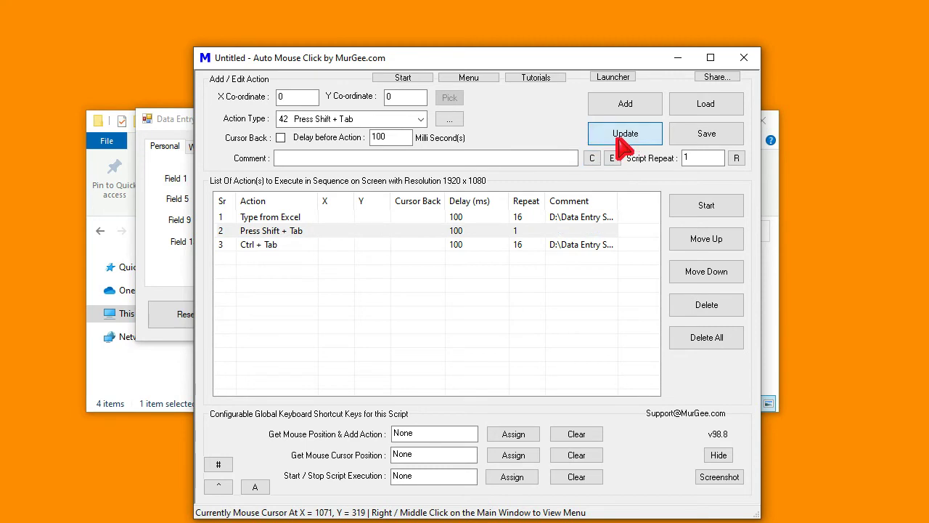
Set the repeat count of the Ctrl + Tab action to 1.
click(568, 245)
click(586, 160)
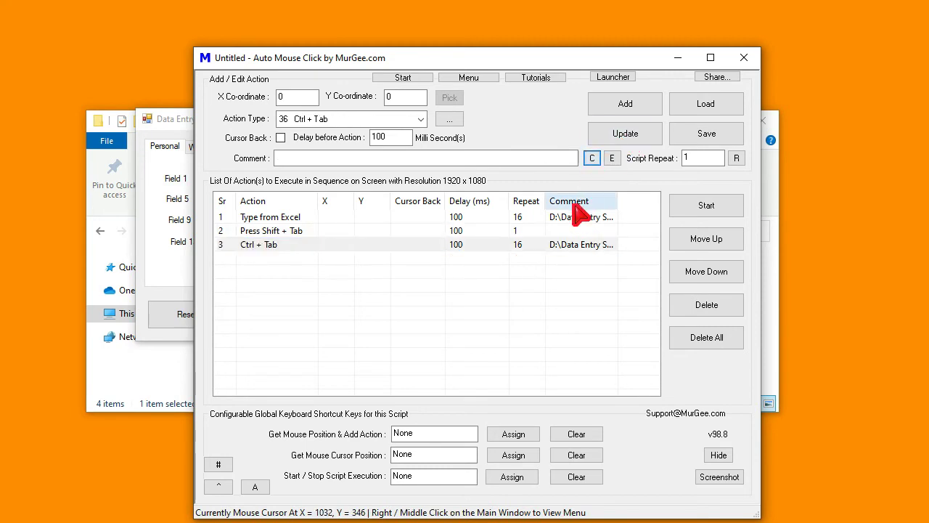
click(609, 158)
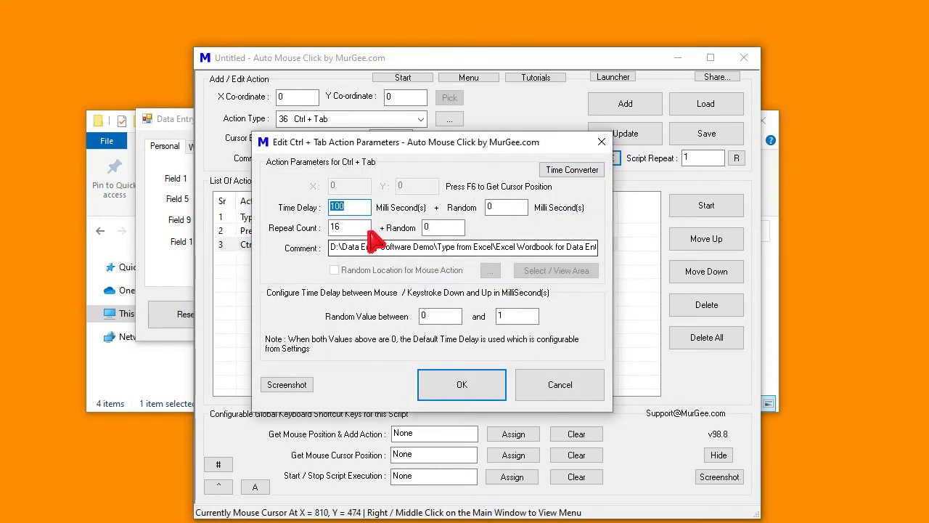
click(481, 378)
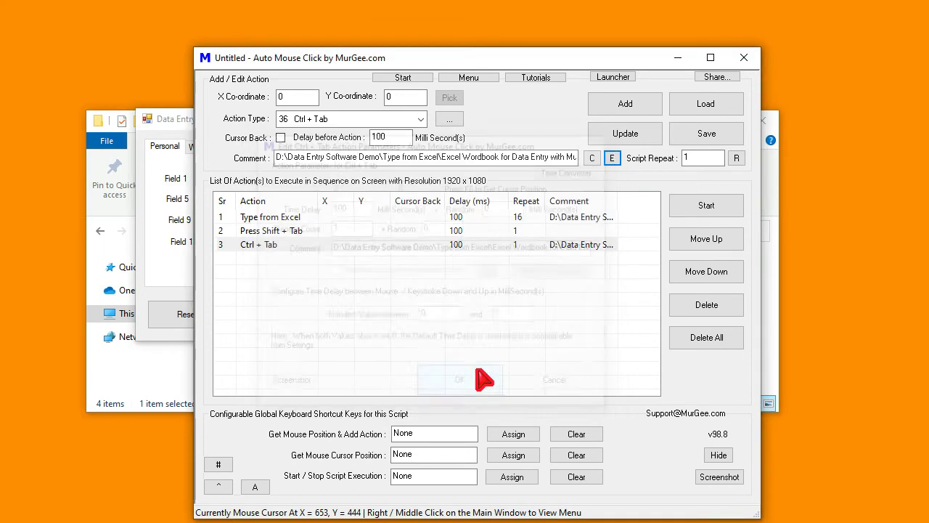
Clear the comment of the Ctrl + Tab action and update it in the list.
click(558, 247)
click(592, 158)
click(625, 135)
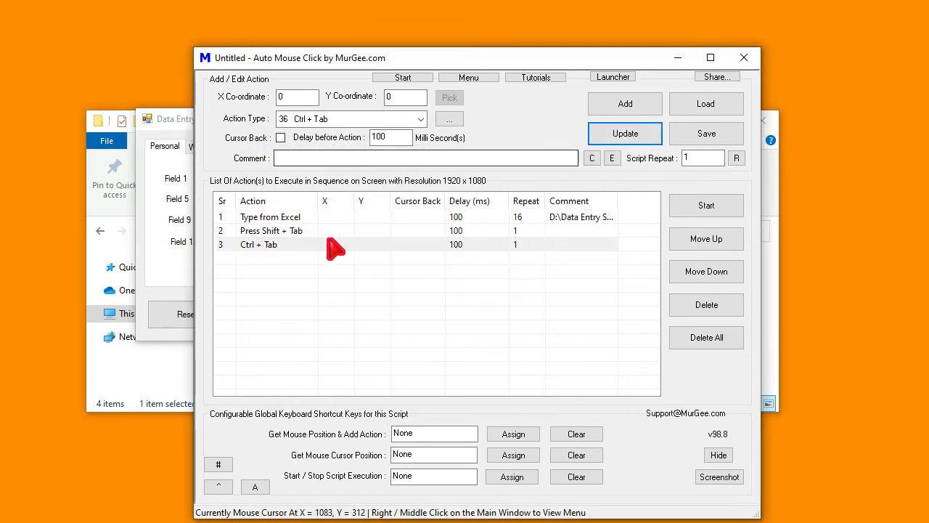
click(280, 232)
click(274, 244)
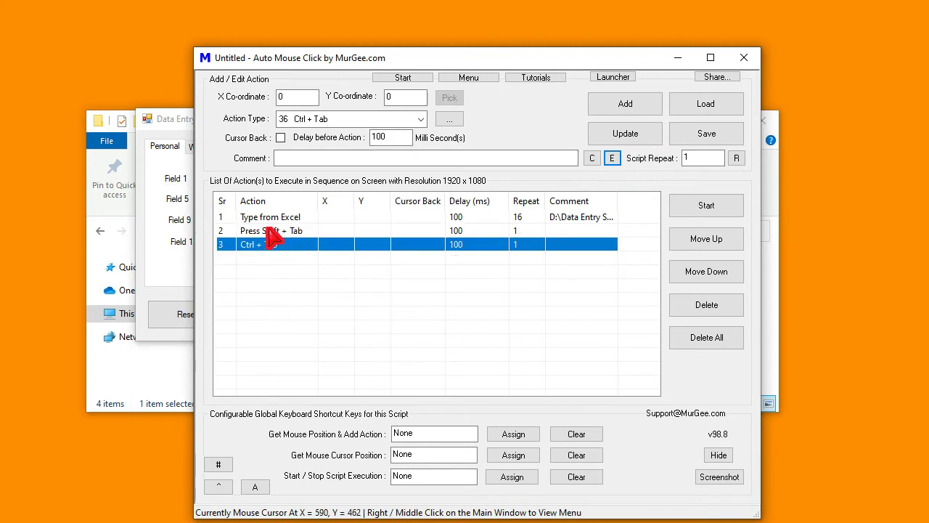
click(265, 219)
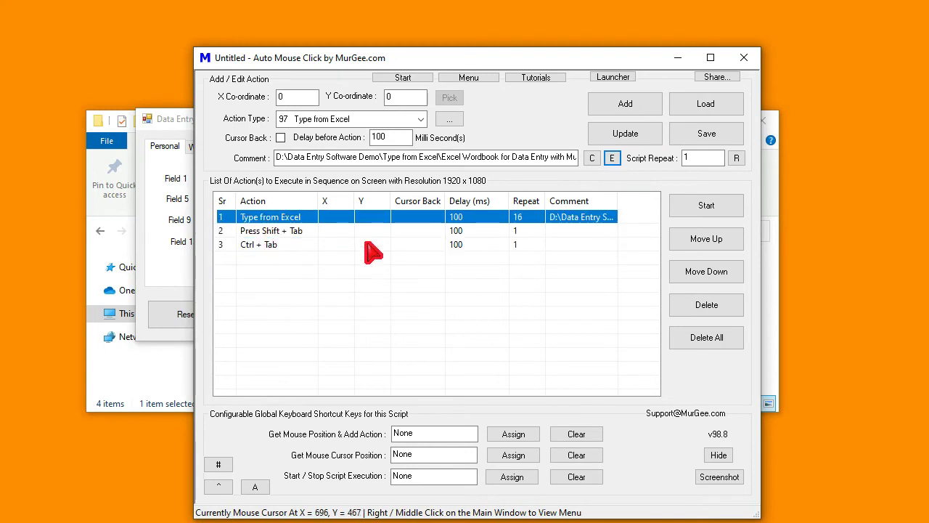
Assign F6 as the global shortcut for Start / Stop Script Execution.
click(424, 476)
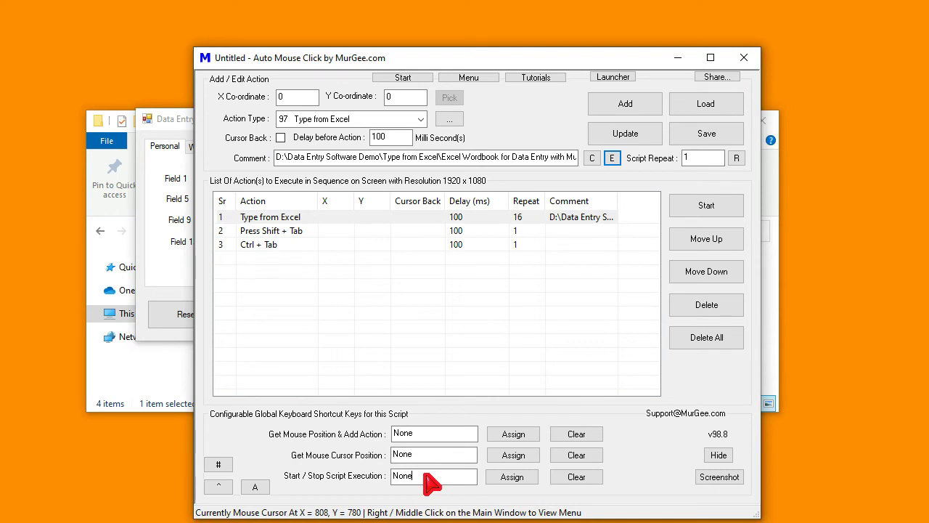
key(F6)
click(507, 485)
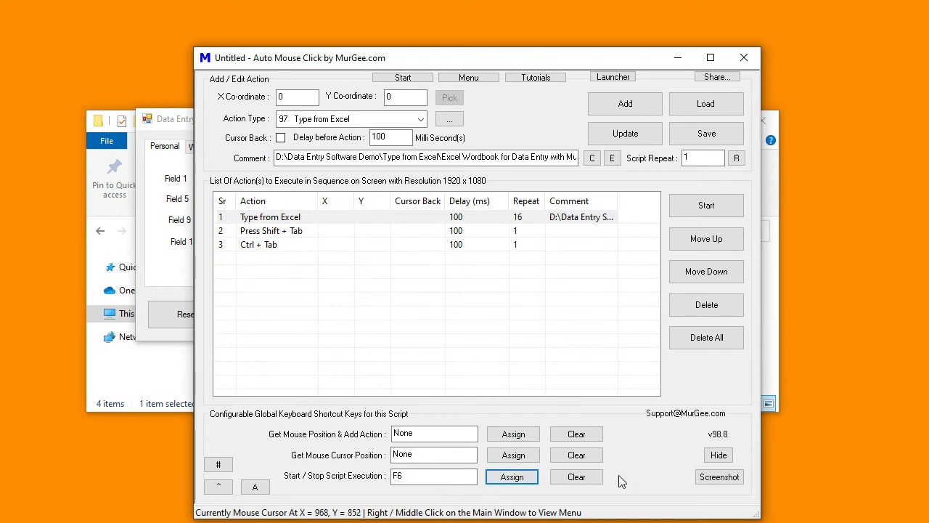
Test the script on the Data Entry Software form starting from Field 1, and return to the script window.
click(167, 276)
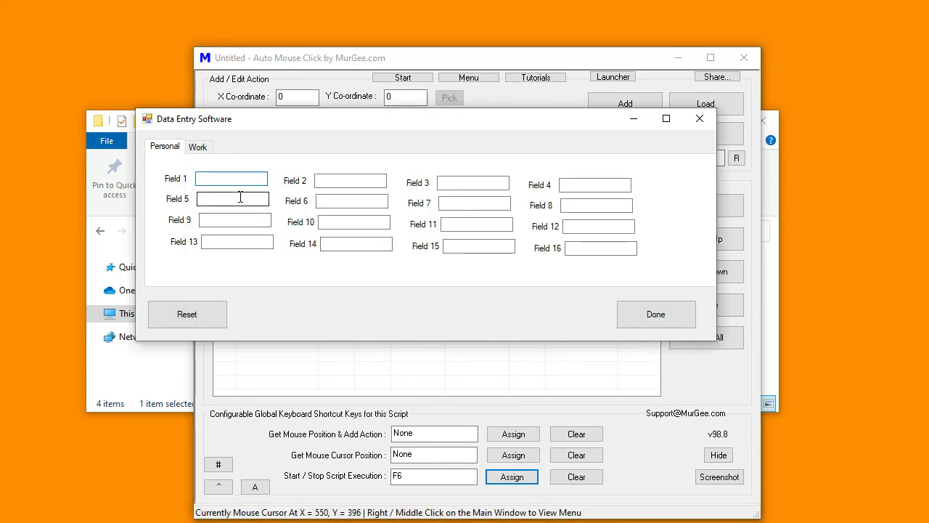
key(F6)
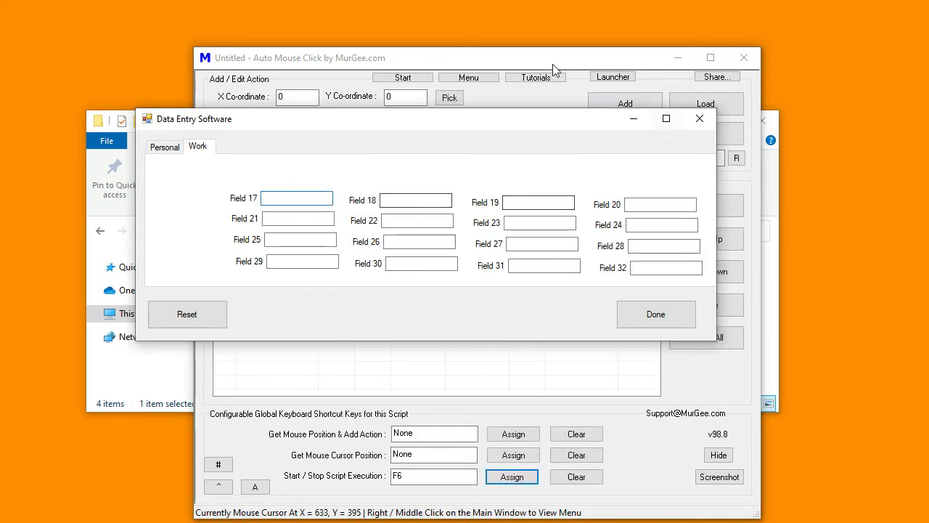
click(625, 87)
Add a second Type from Excel action after the Ctrl + Tab action.
click(421, 120)
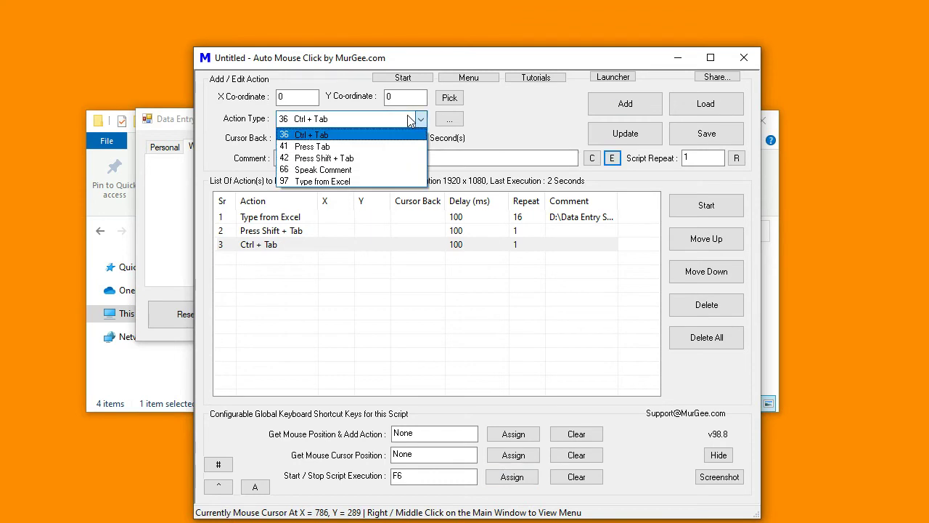
click(360, 182)
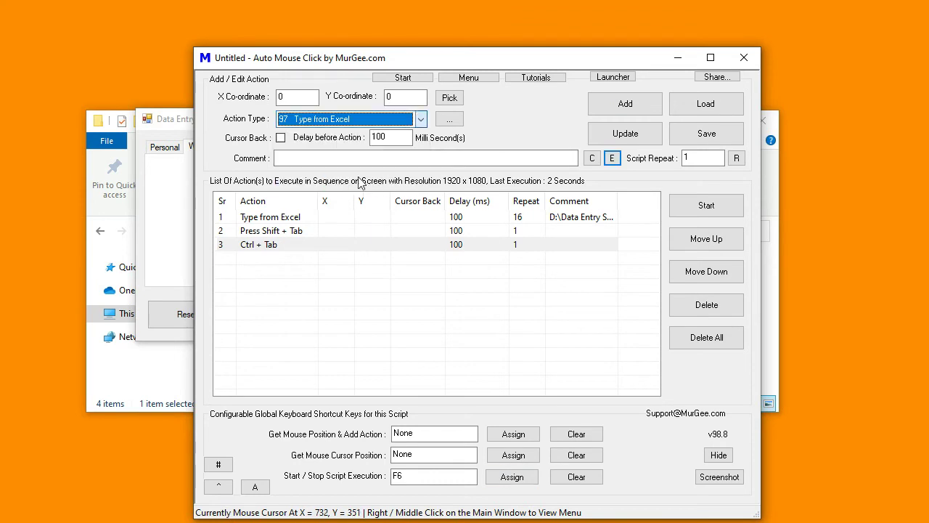
click(623, 108)
click(584, 328)
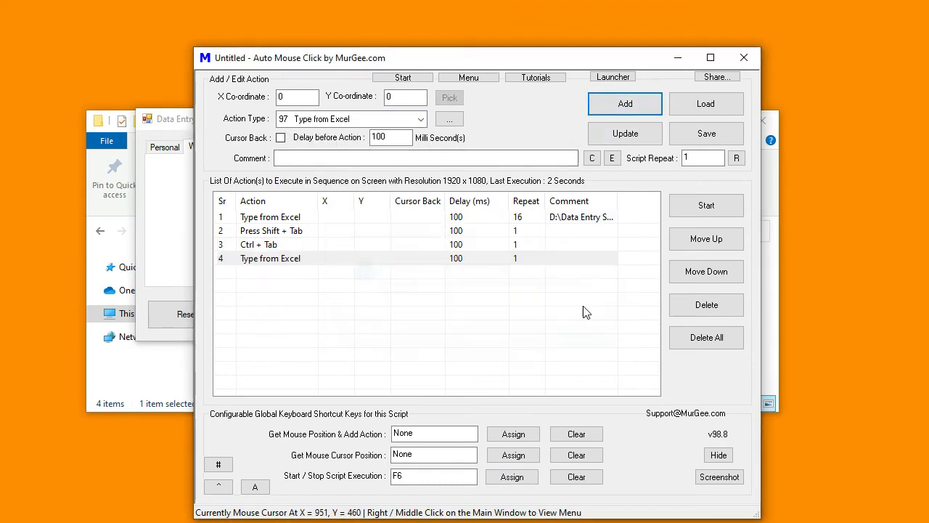
Open the second Type from Excel action's settings and choose the Excel Wordbook for Data Entry file as its source.
click(529, 263)
double_click(501, 262)
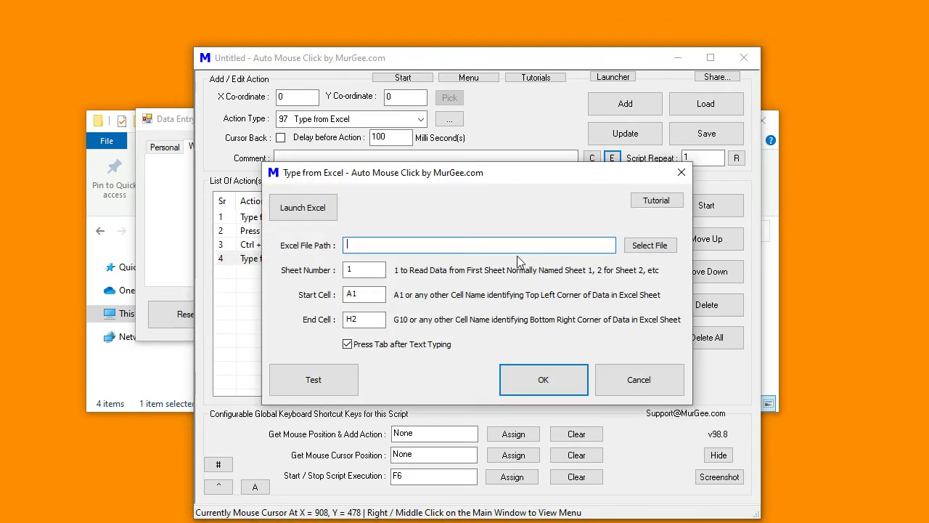
click(631, 246)
double_click(506, 207)
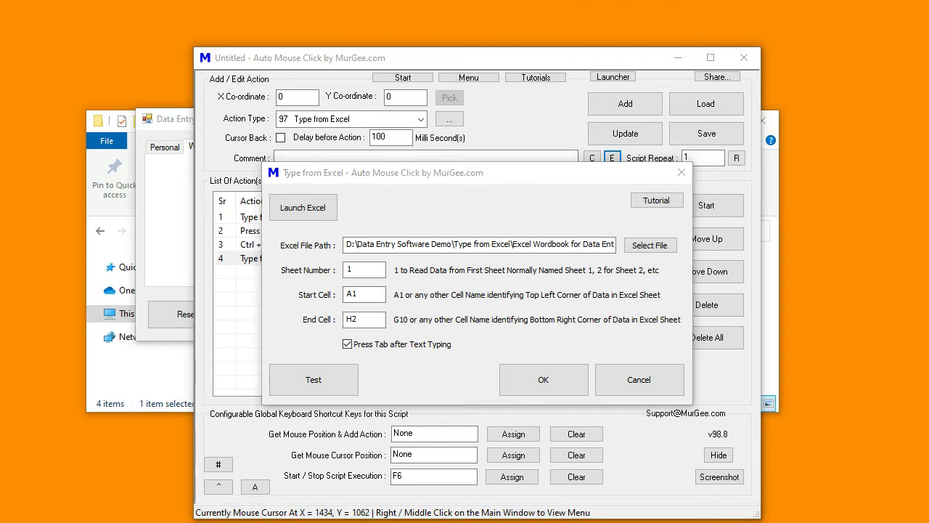
Check rows 3 and 4 in the Excel workbook and set the second Type from Excel action to read cells A3 to H4.
click(675, 517)
click(177, 212)
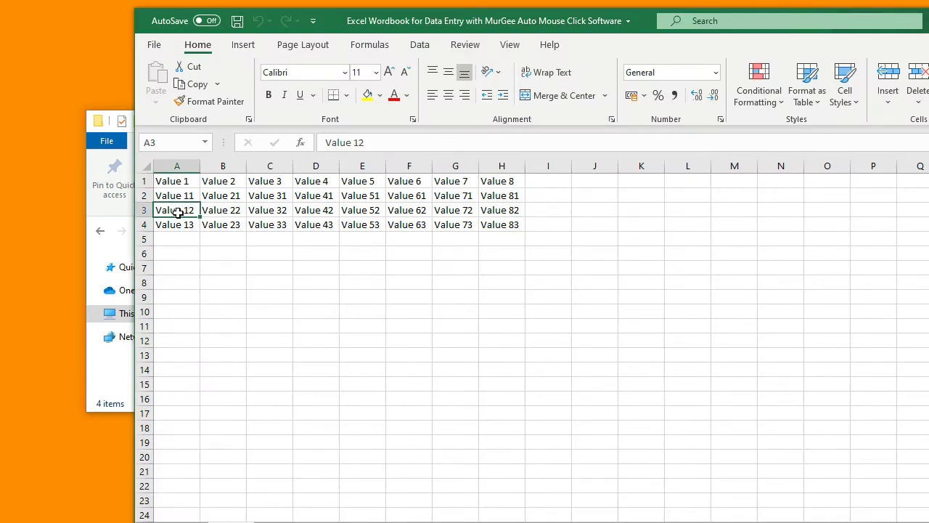
click(513, 224)
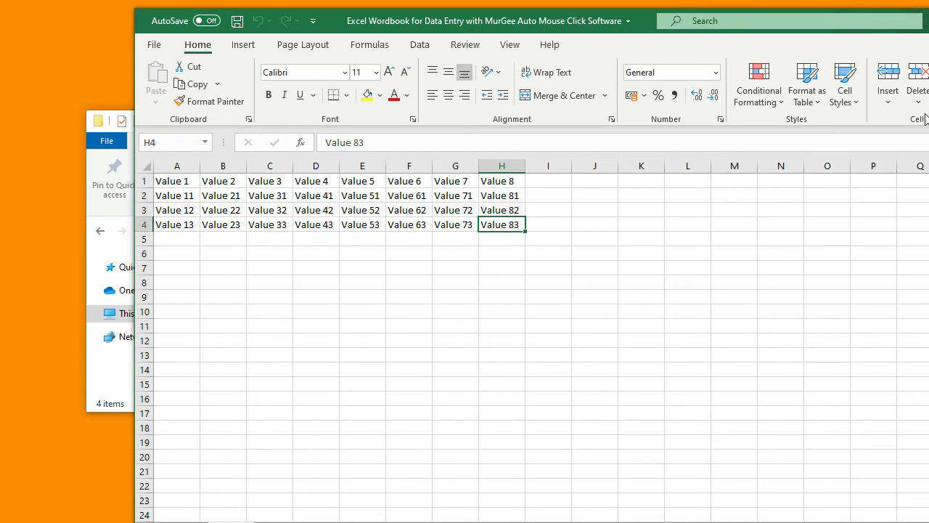
key(alt+Tab)
click(366, 294)
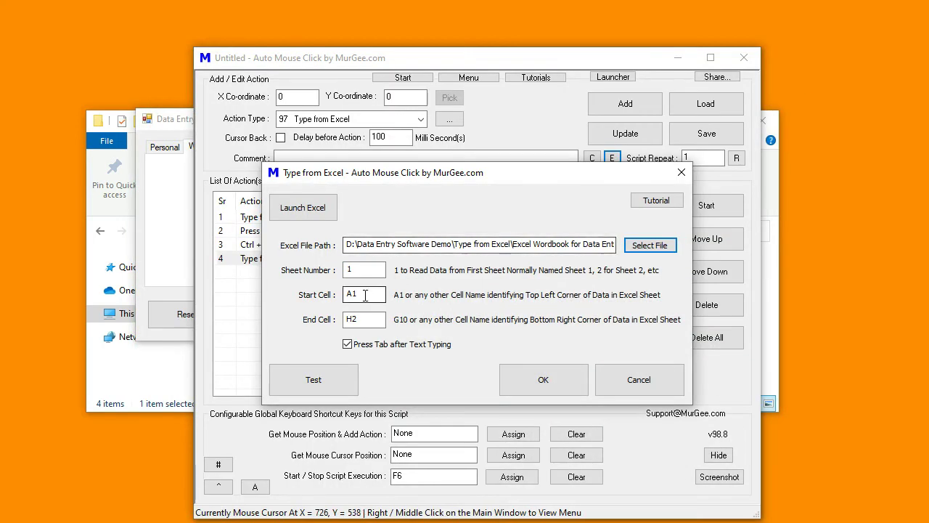
click(367, 320)
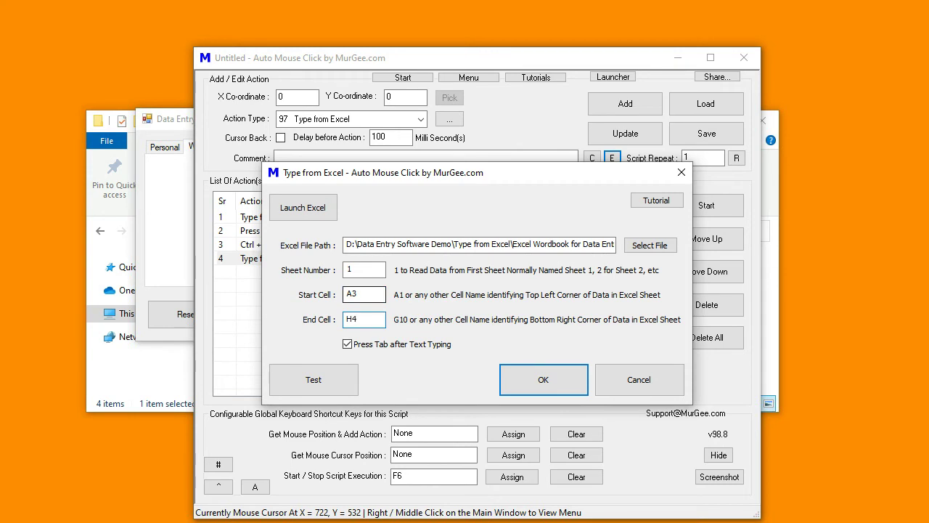
click(508, 381)
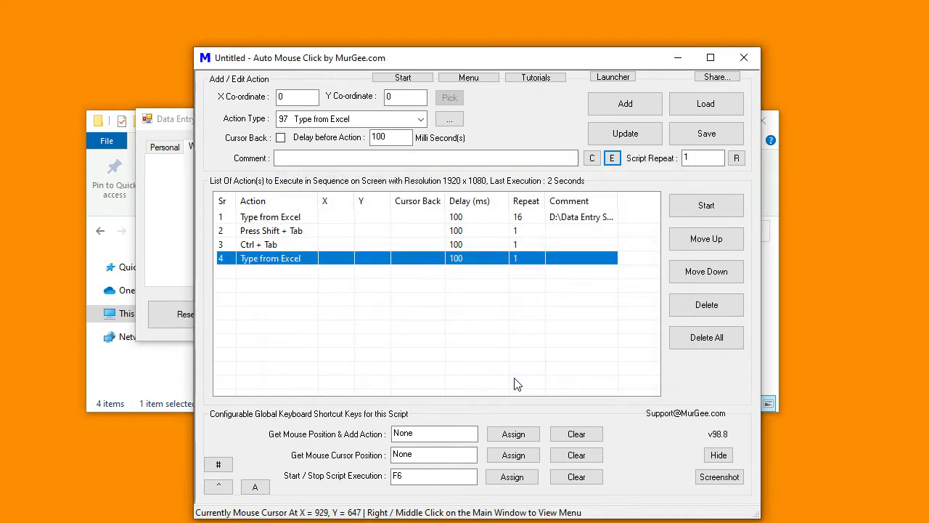
Set the repeat count of the second Type from Excel action to 16.
click(349, 119)
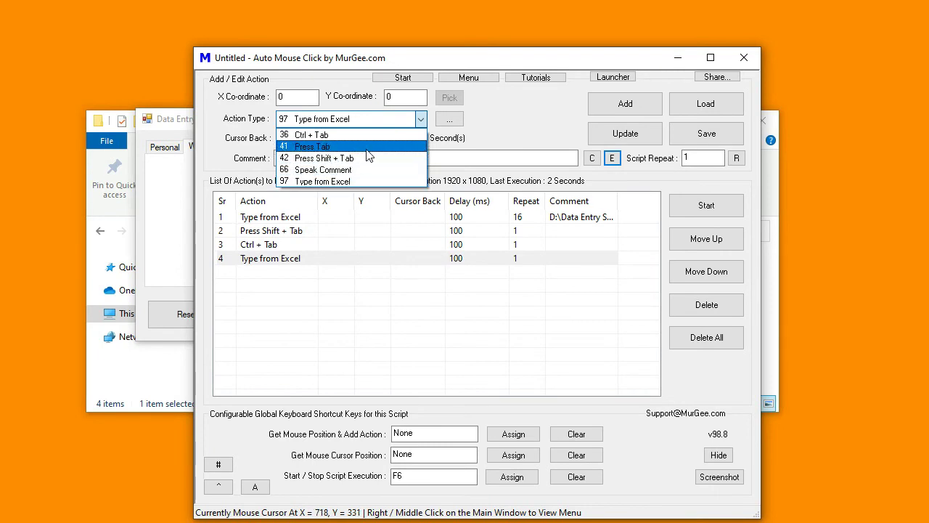
click(527, 135)
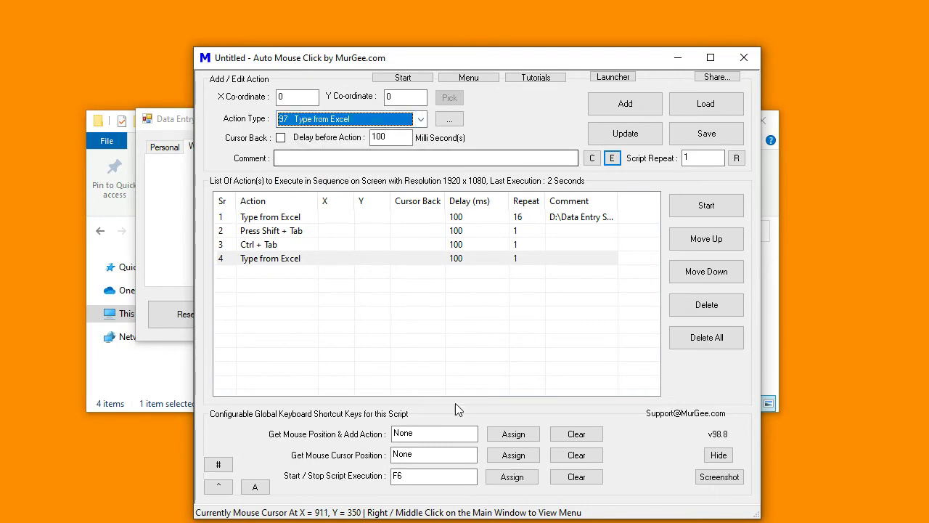
click(509, 259)
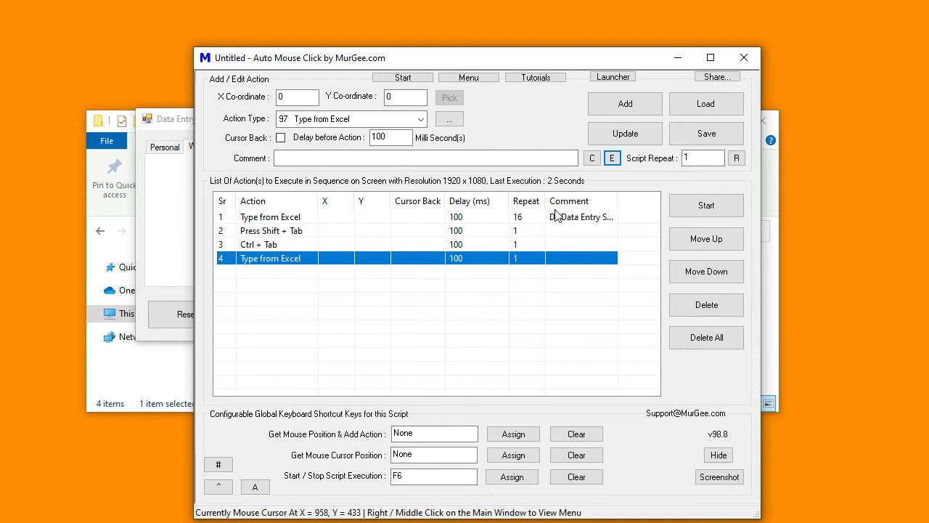
click(611, 158)
click(361, 230)
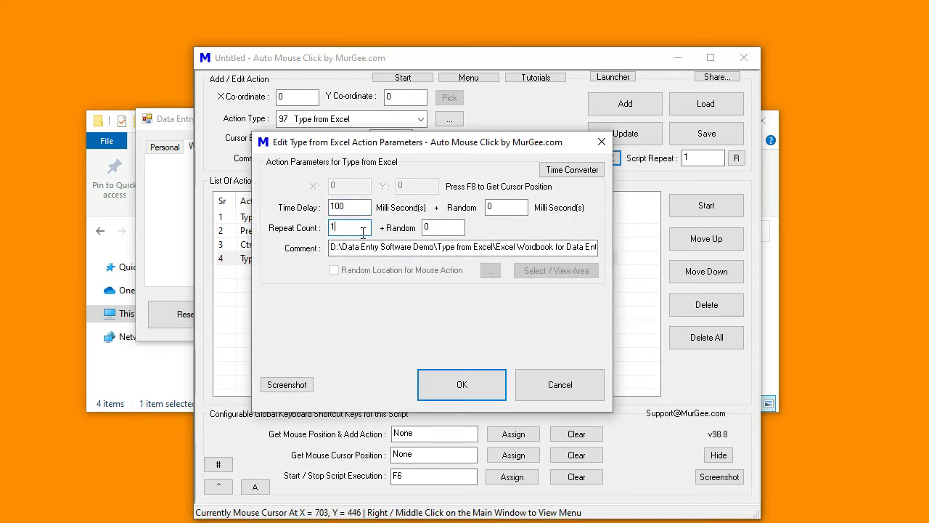
key(Return)
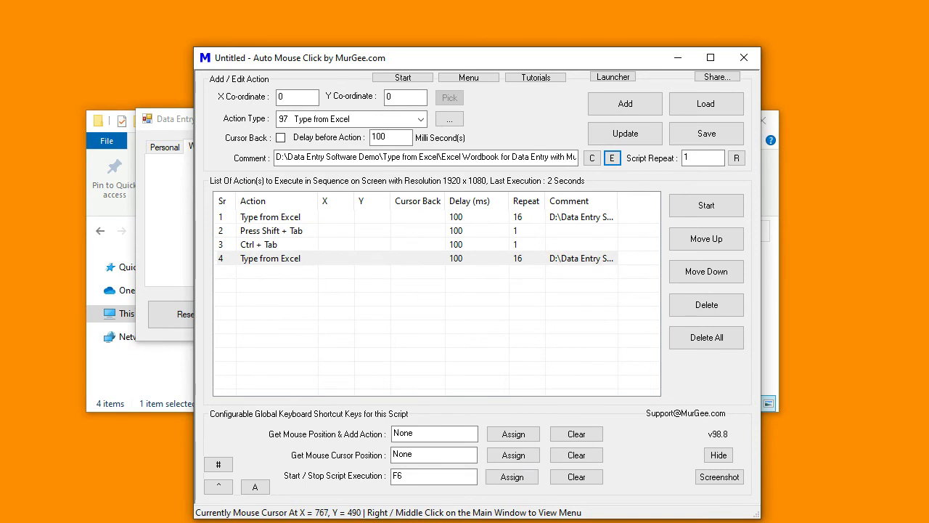
Switch to the Data Entry Software form, show its Personal fields and close the form.
key(alt+Tab)
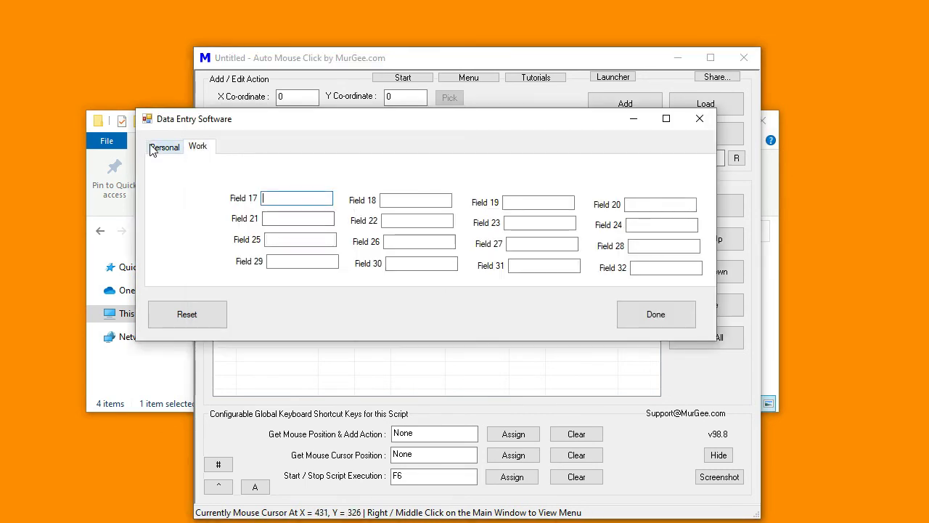
click(164, 146)
click(699, 119)
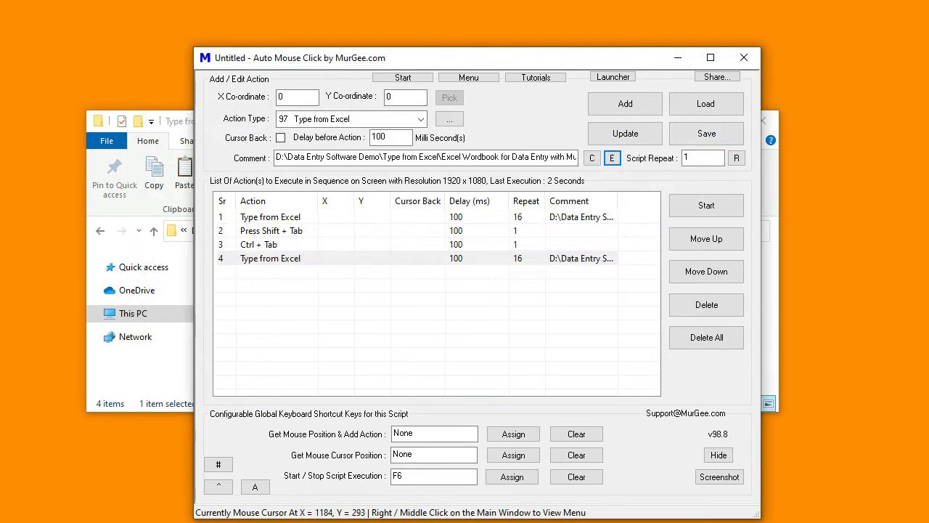
Run the script on the empty Data Entry Software form and return to the Auto Mouse Click window.
click(566, 521)
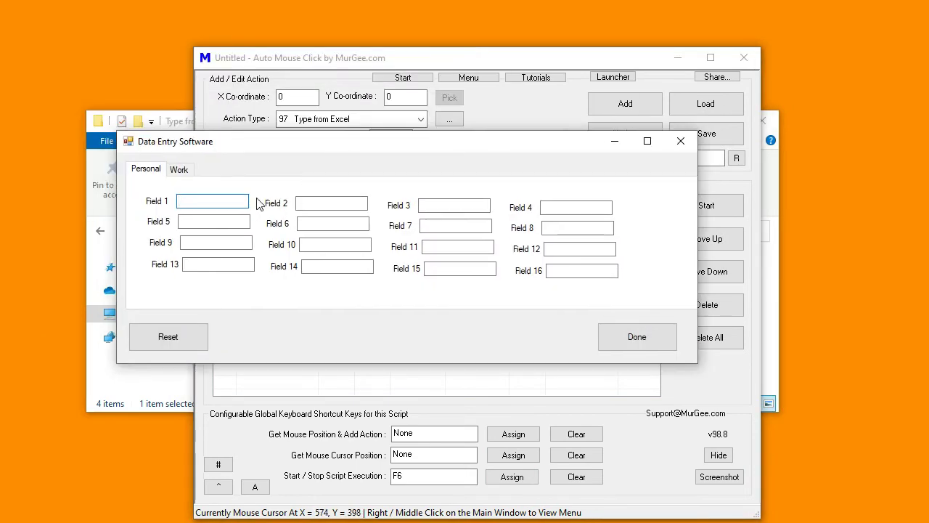
key(F6)
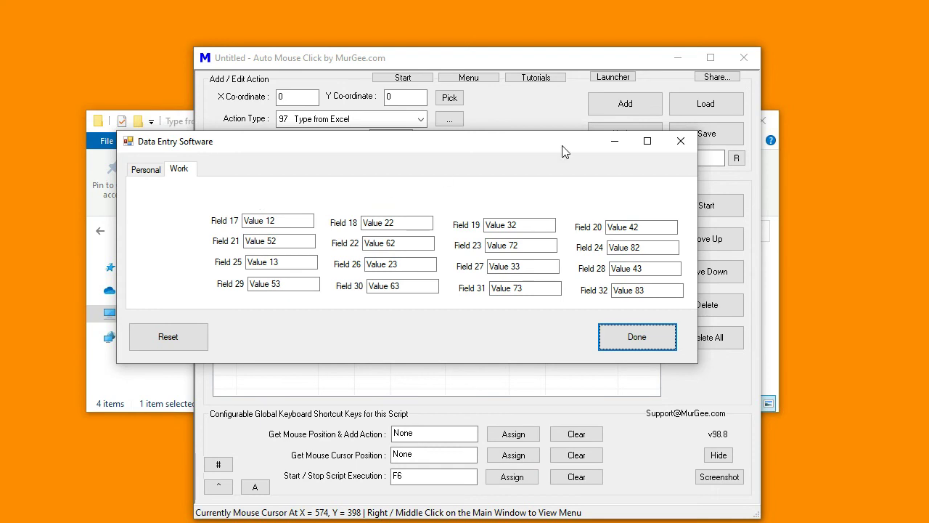
click(548, 64)
Find the Press Spacebar action by searching for "space", make it visible as an action type and add it to the script.
click(420, 119)
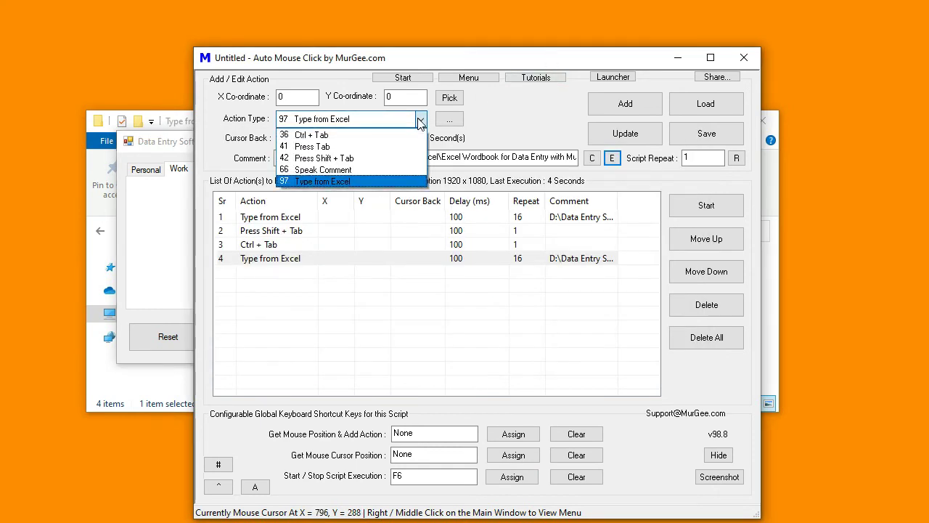
click(420, 119)
click(449, 119)
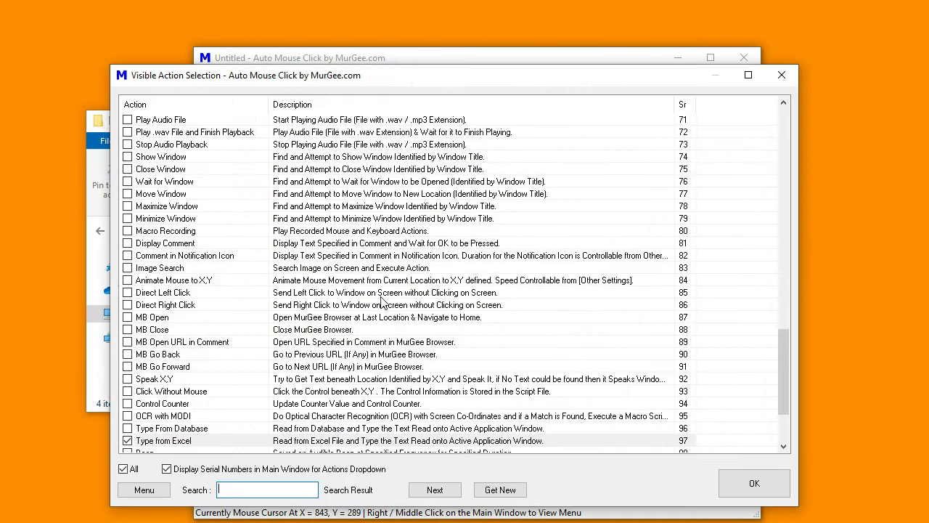
text(space)
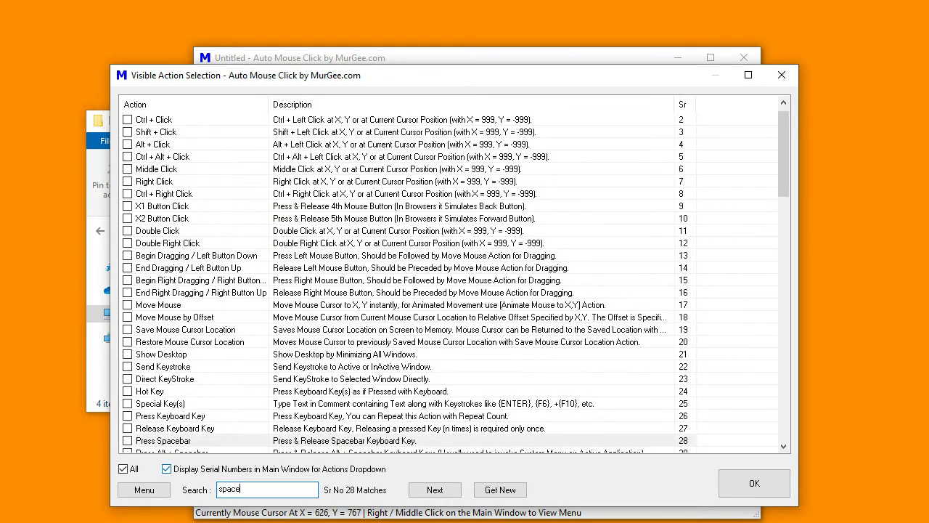
click(127, 440)
click(751, 482)
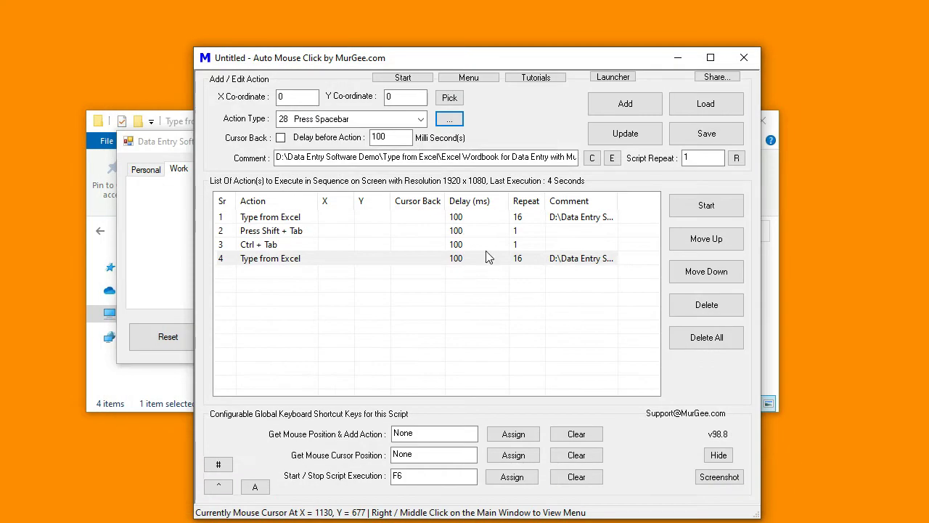
click(625, 104)
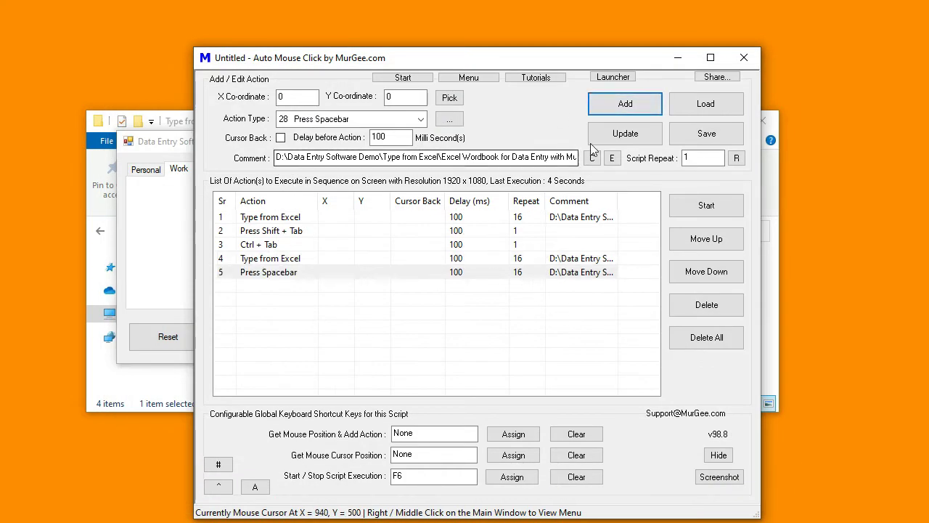
Set the Press Spacebar action's repeat count to 1 and clear its comment.
click(611, 157)
double_click(346, 229)
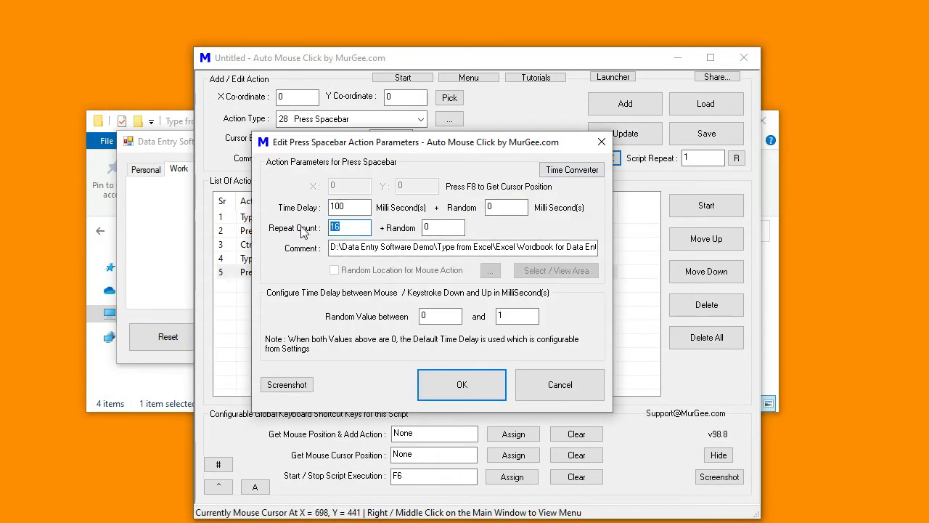
click(560, 250)
key(ctrl+a)
key(BackSpace)
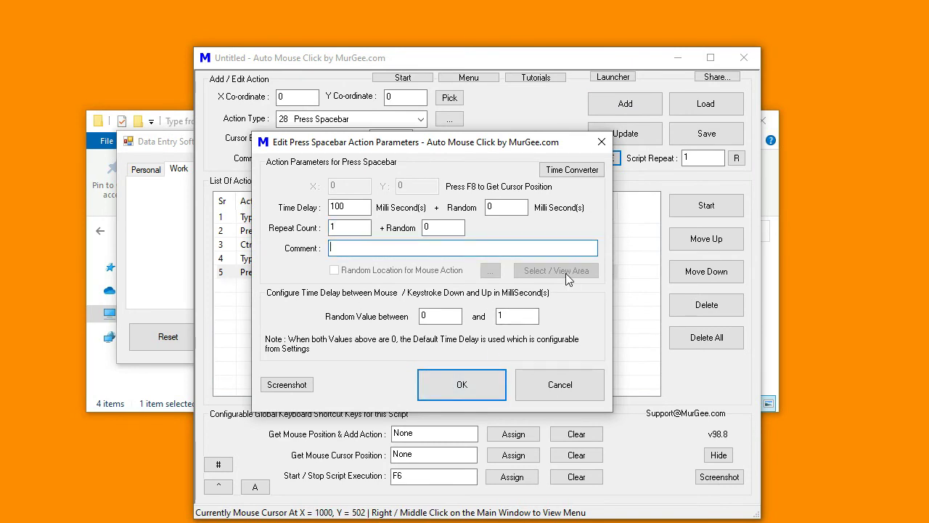
click(443, 387)
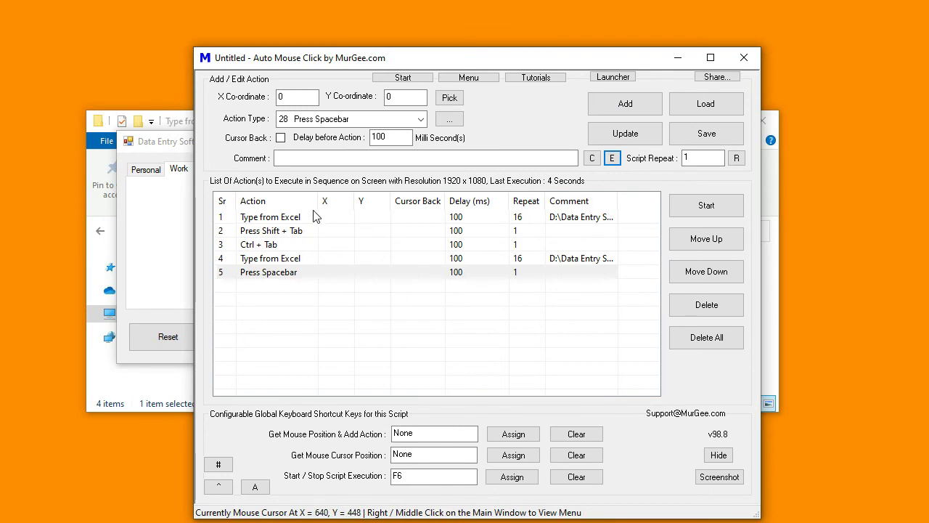
Widen the Action column slightly and review the Press Spacebar and both Type from Excel actions in the script.
drag(318, 201, 325, 201)
click(454, 273)
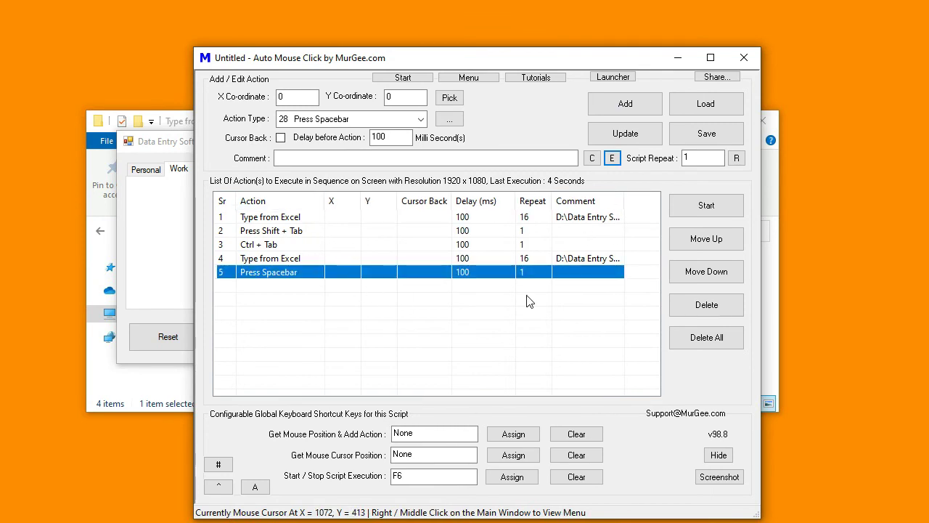
click(592, 261)
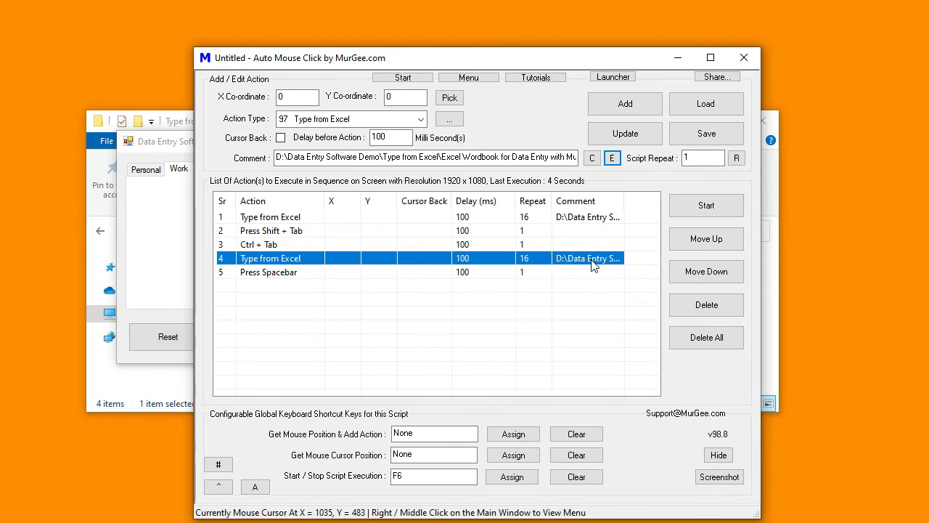
click(590, 217)
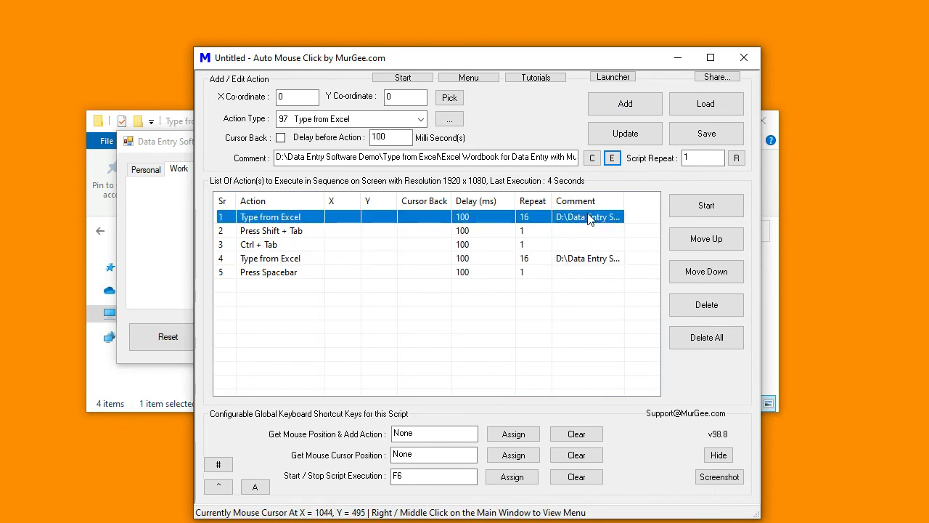
click(533, 265)
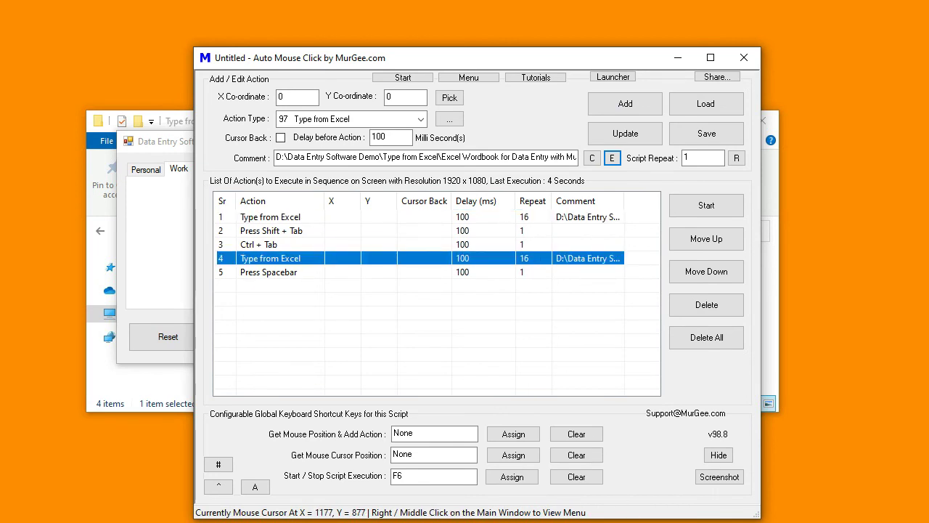
Run the completed script on the Data Entry Software form, dismiss the completion message and close the form.
key(F6)
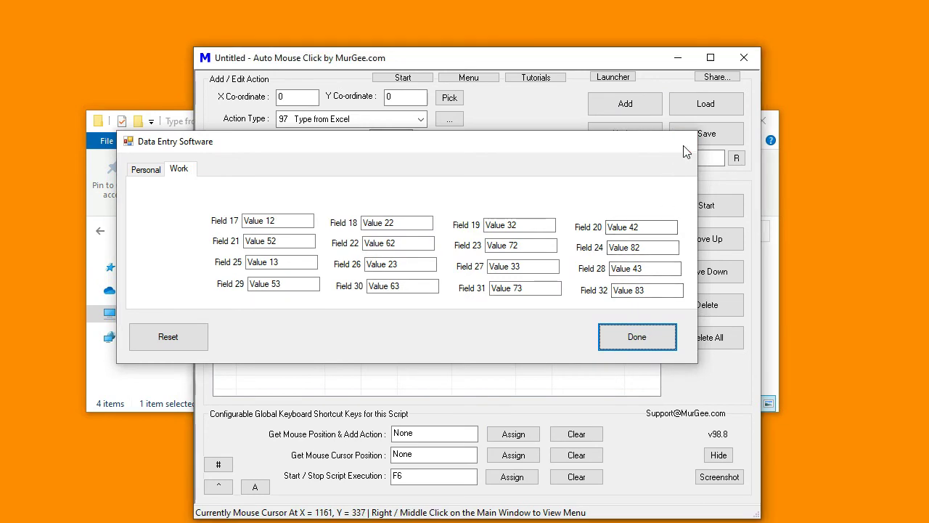
key(F6)
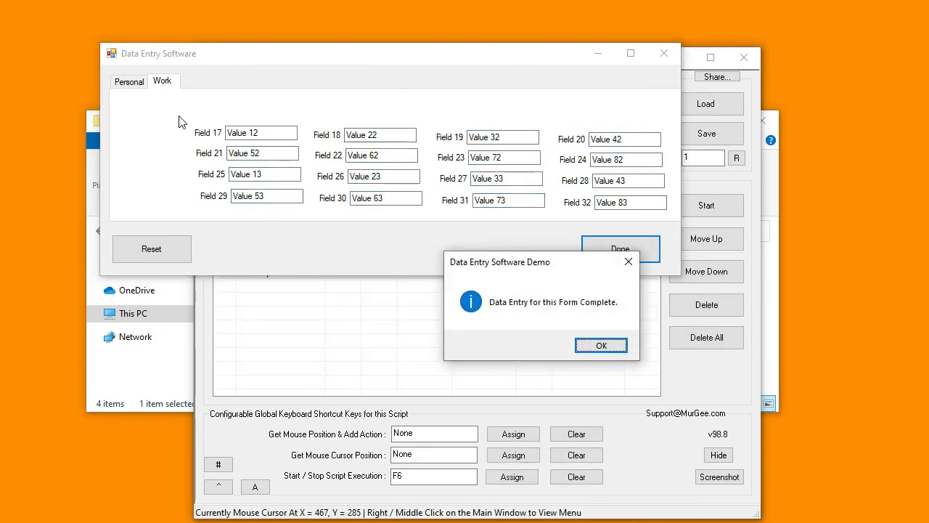
key(Return)
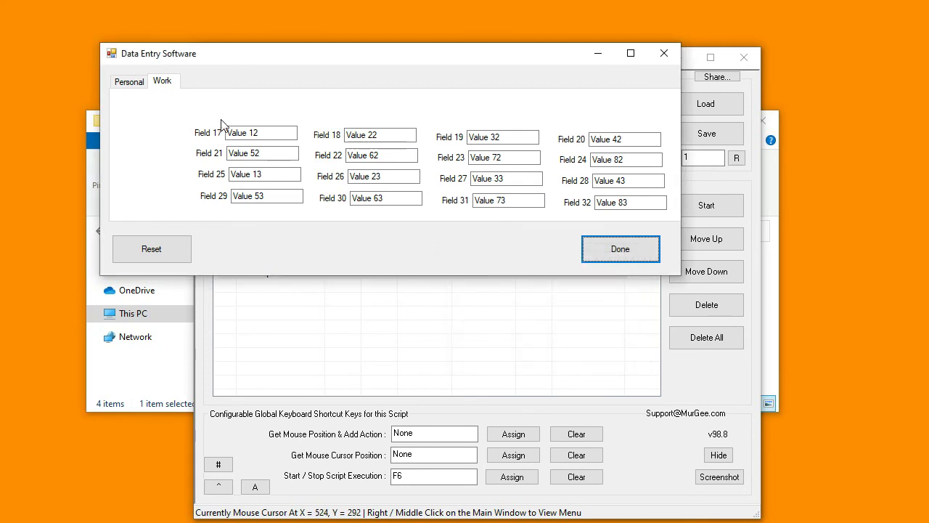
click(662, 55)
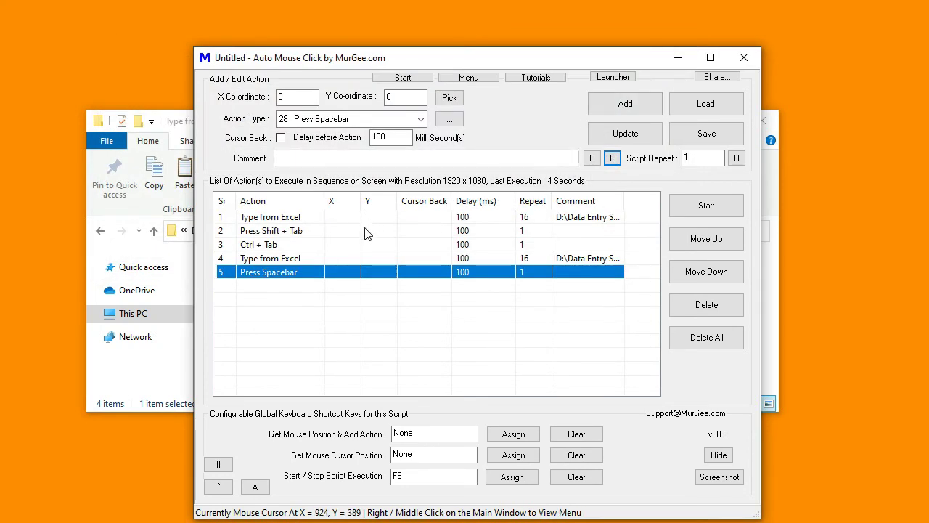
Switch to the Type from Excel notes in Notepad, widen the window and read the planned steps through to the closing summary.
click(482, 522)
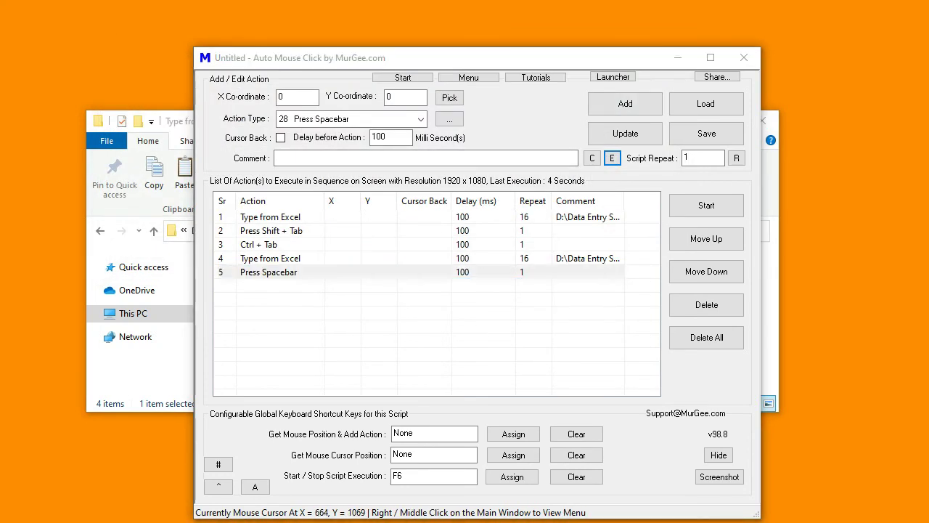
scroll(502, 421, down, 6)
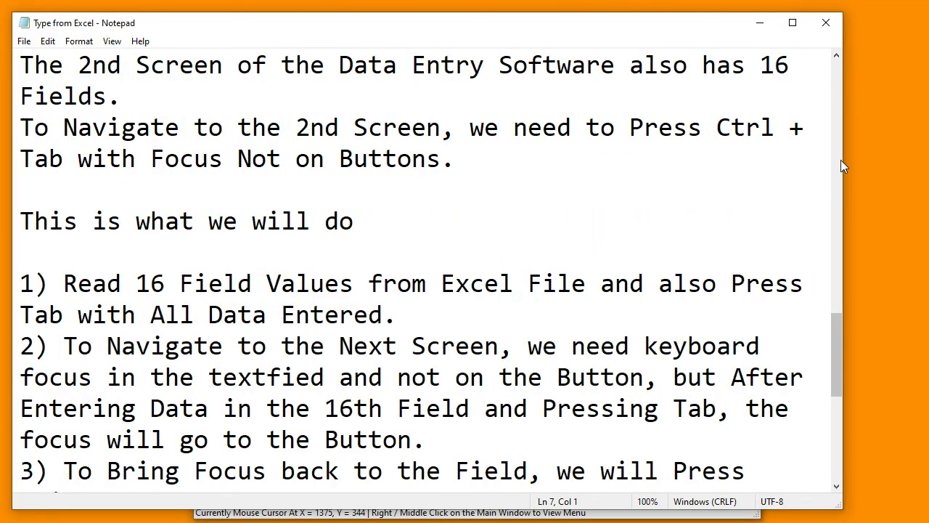
drag(840, 161, 928, 167)
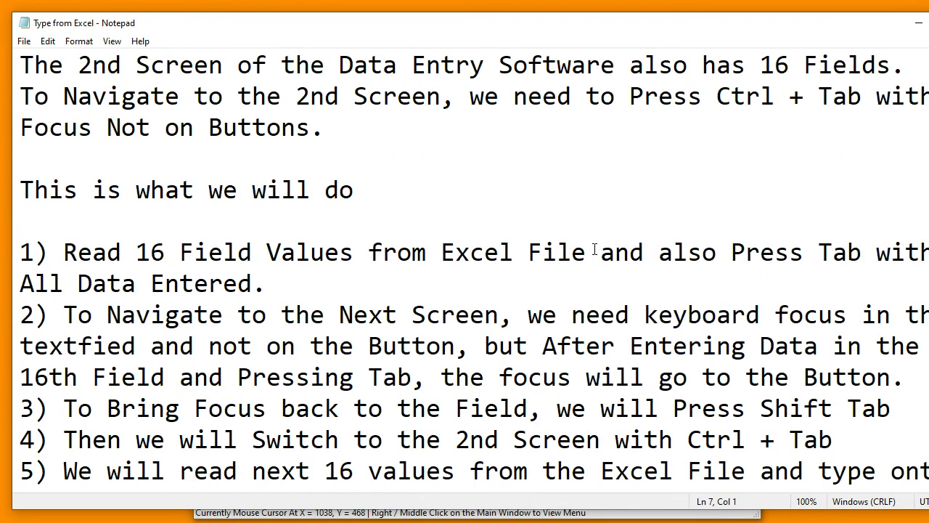
scroll(594, 249, down, 1)
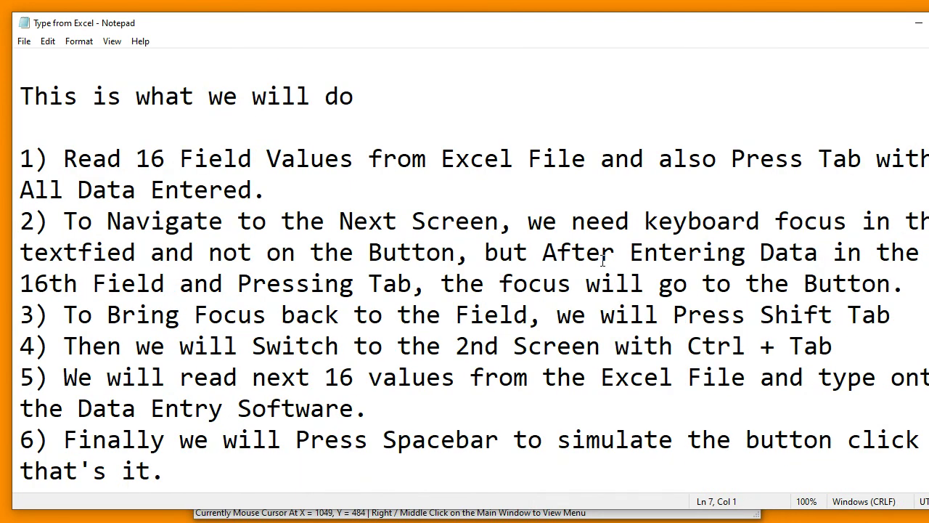
scroll(602, 261, down, 3)
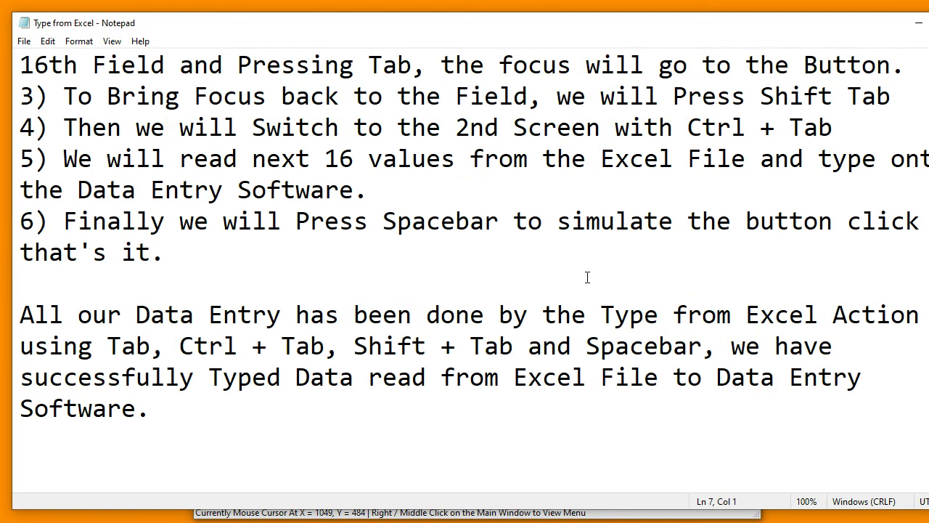